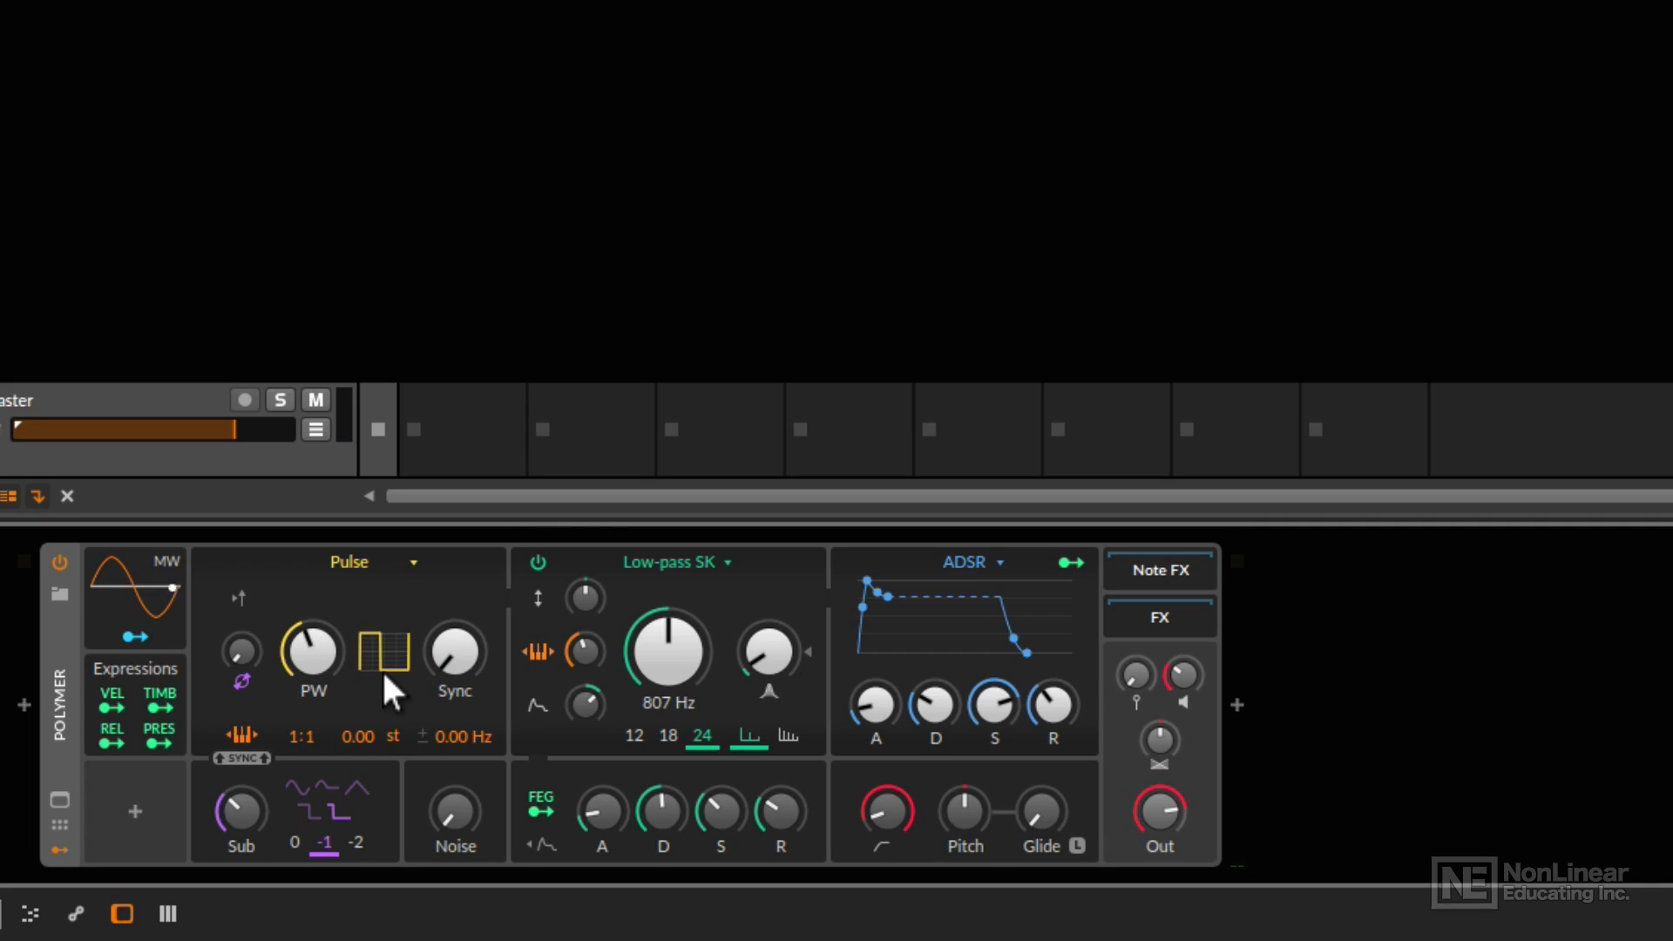
# Review the oscillator types available for the synth, keeping Pulse selected.
pyautogui.click(351, 563)
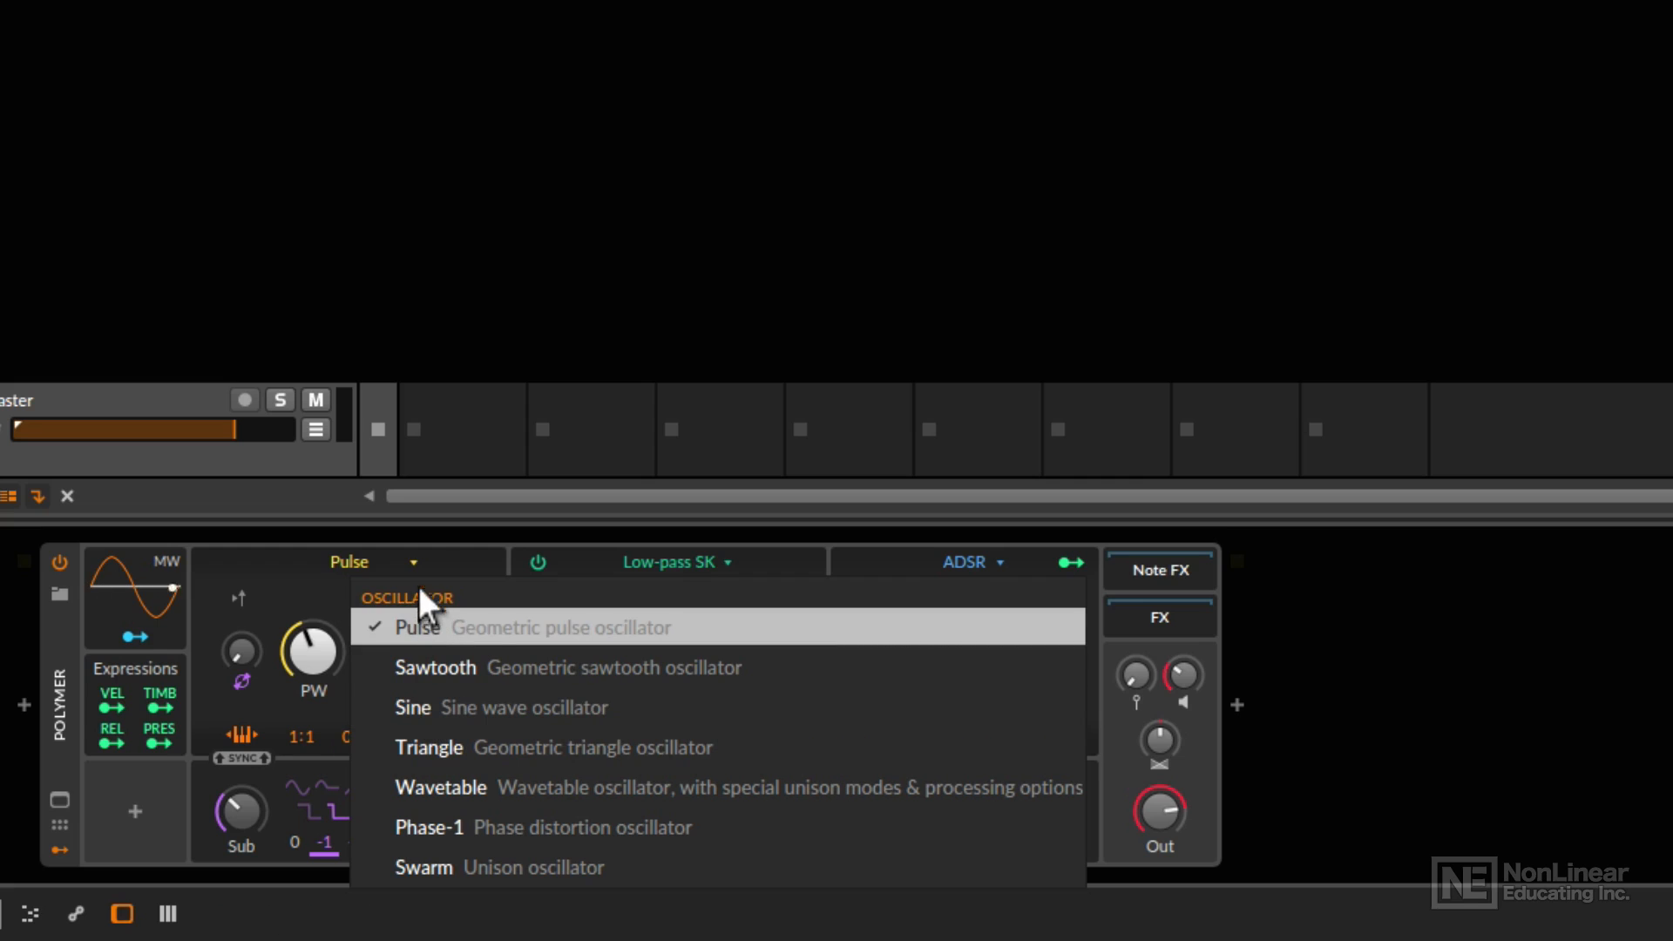
pyautogui.click(432, 541)
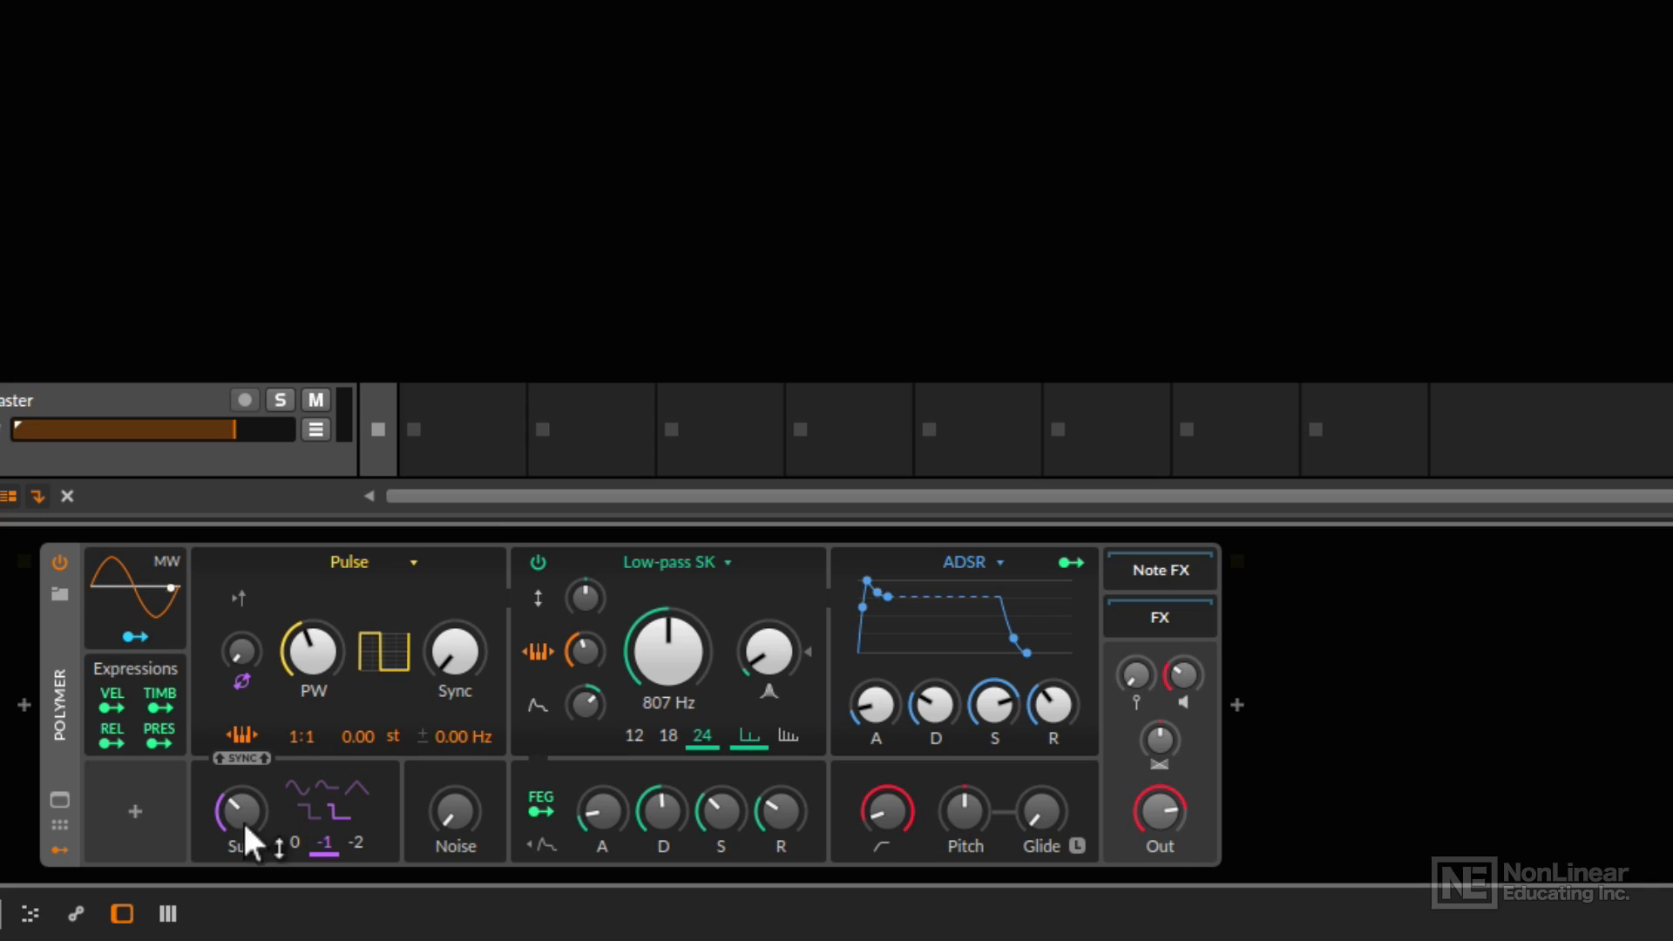
# Turn the sub oscillator level fully down and raise the pulse width slightly.
pyautogui.moveTo(237, 804); pyautogui.dragTo(237, 836)
pyautogui.moveTo(297, 653)
pyautogui.mouseDown()
pyautogui.moveTo(296, 602)
pyautogui.moveTo(299, 645)
pyautogui.mouseUp()
pyautogui.moveTo(443, 645); pyautogui.dragTo(452, 810)
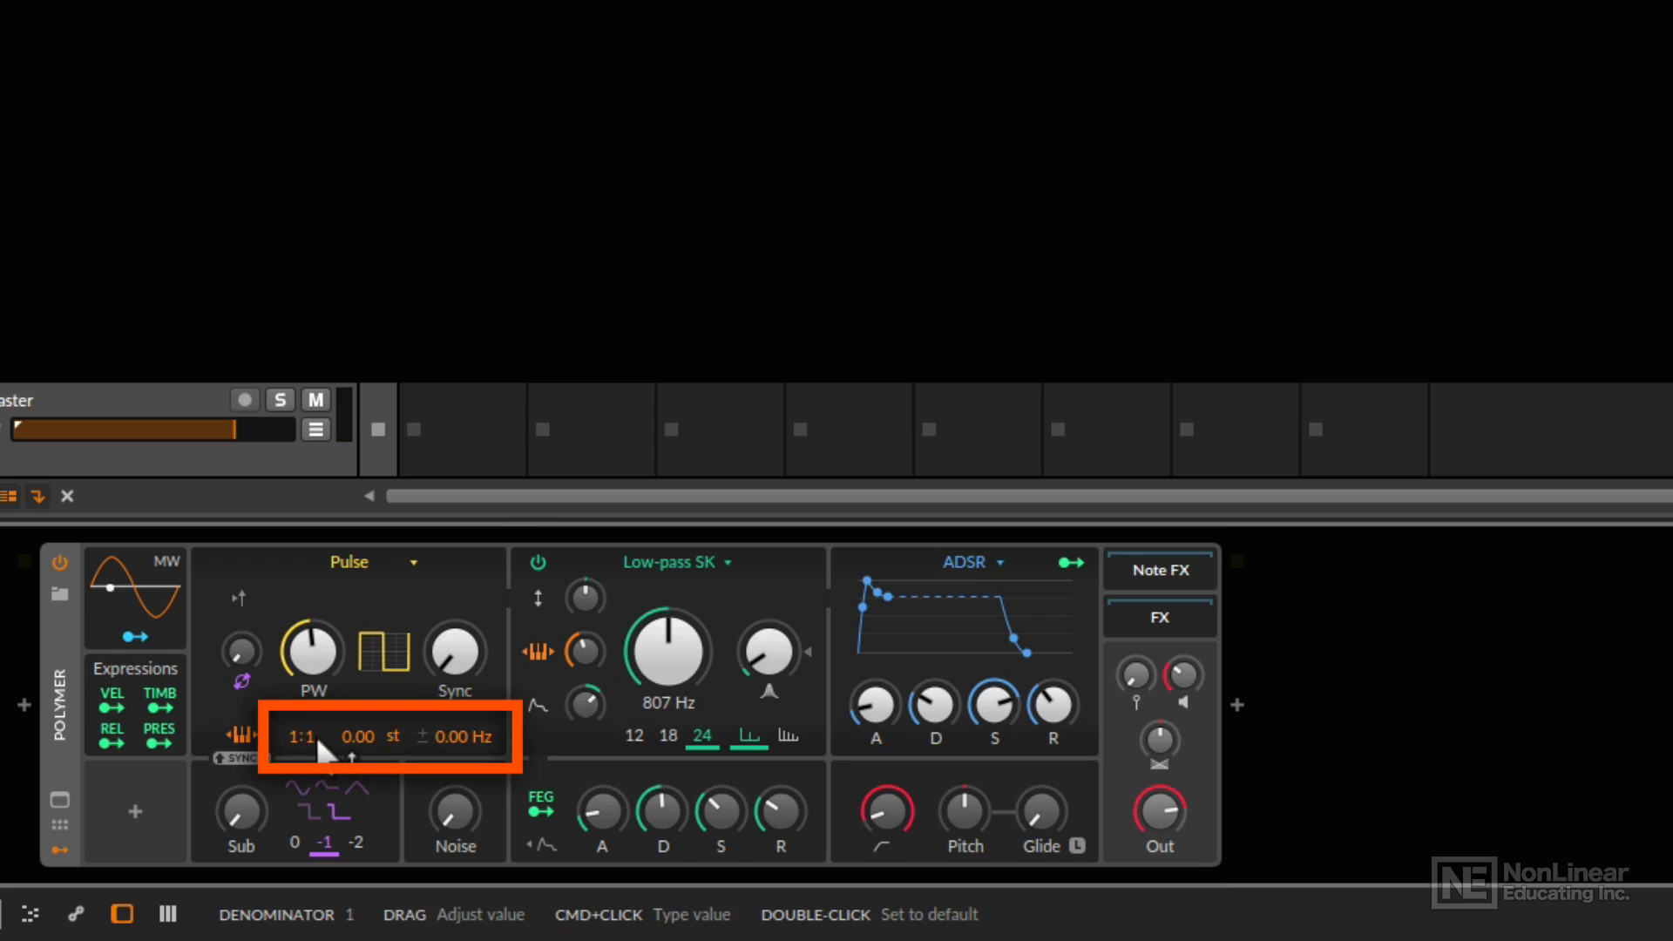
# Detune the pulse oscillator by 0.97 Hz with stereo detune on, and bring up some noise.
pyautogui.moveTo(311, 736); pyautogui.dragTo(346, 732)
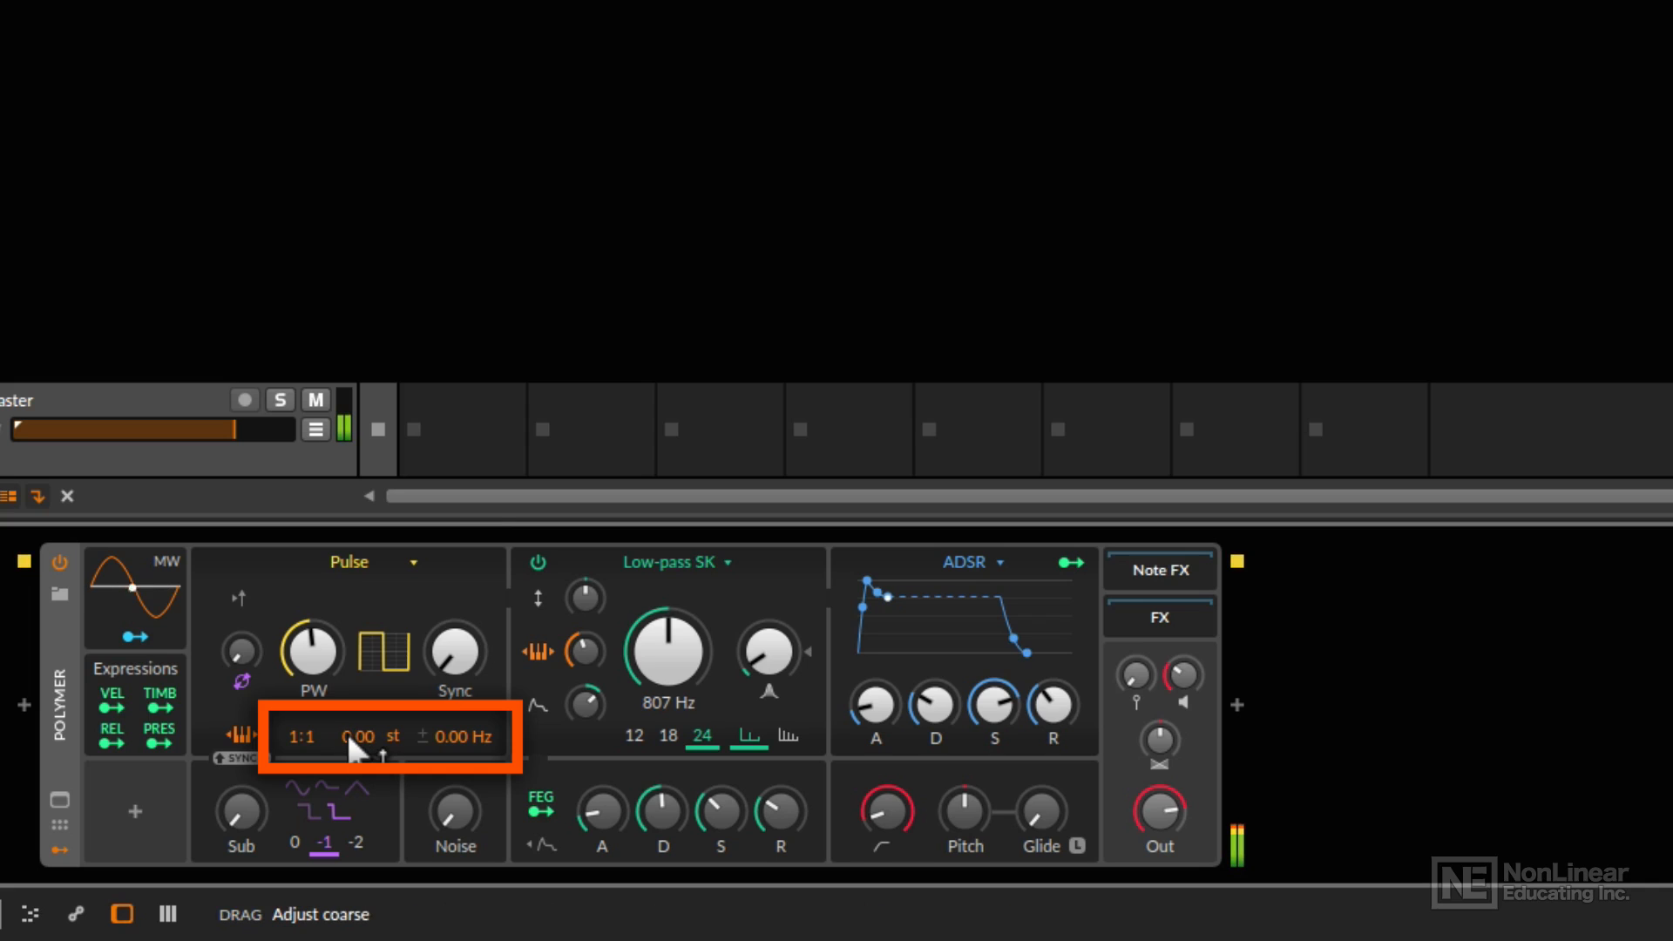
pyautogui.moveTo(443, 729); pyautogui.dragTo(442, 810)
pyautogui.click(425, 733)
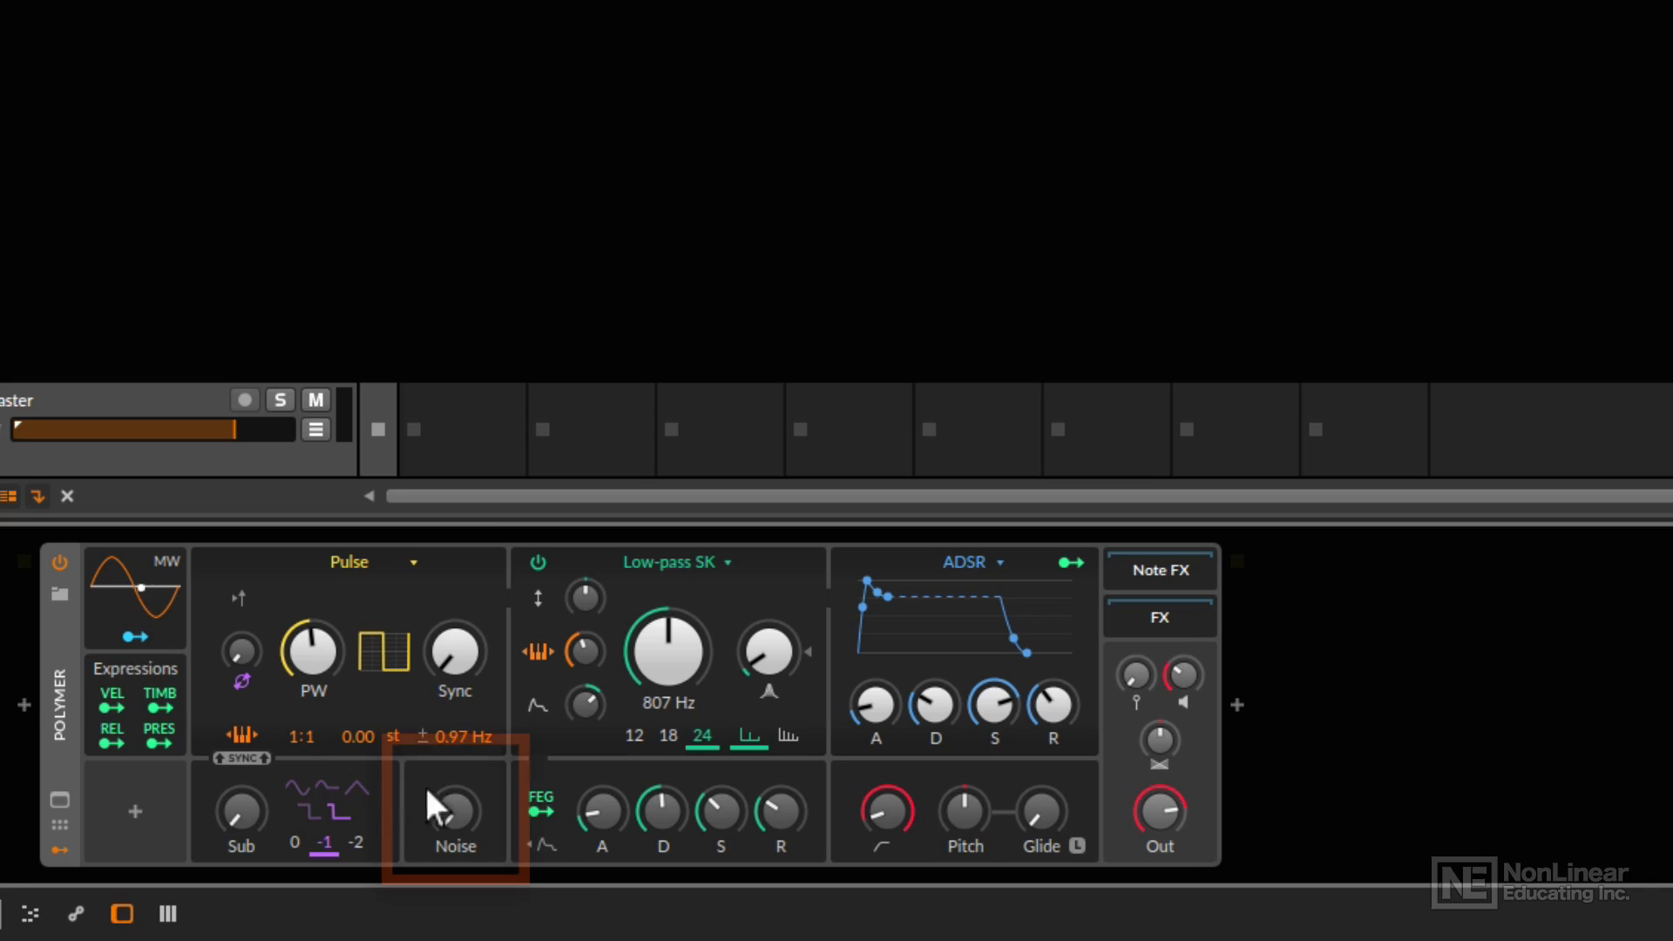
pyautogui.moveTo(452, 807)
pyautogui.mouseDown()
pyautogui.moveTo(451, 734)
pyautogui.moveTo(452, 778)
pyautogui.mouseUp()
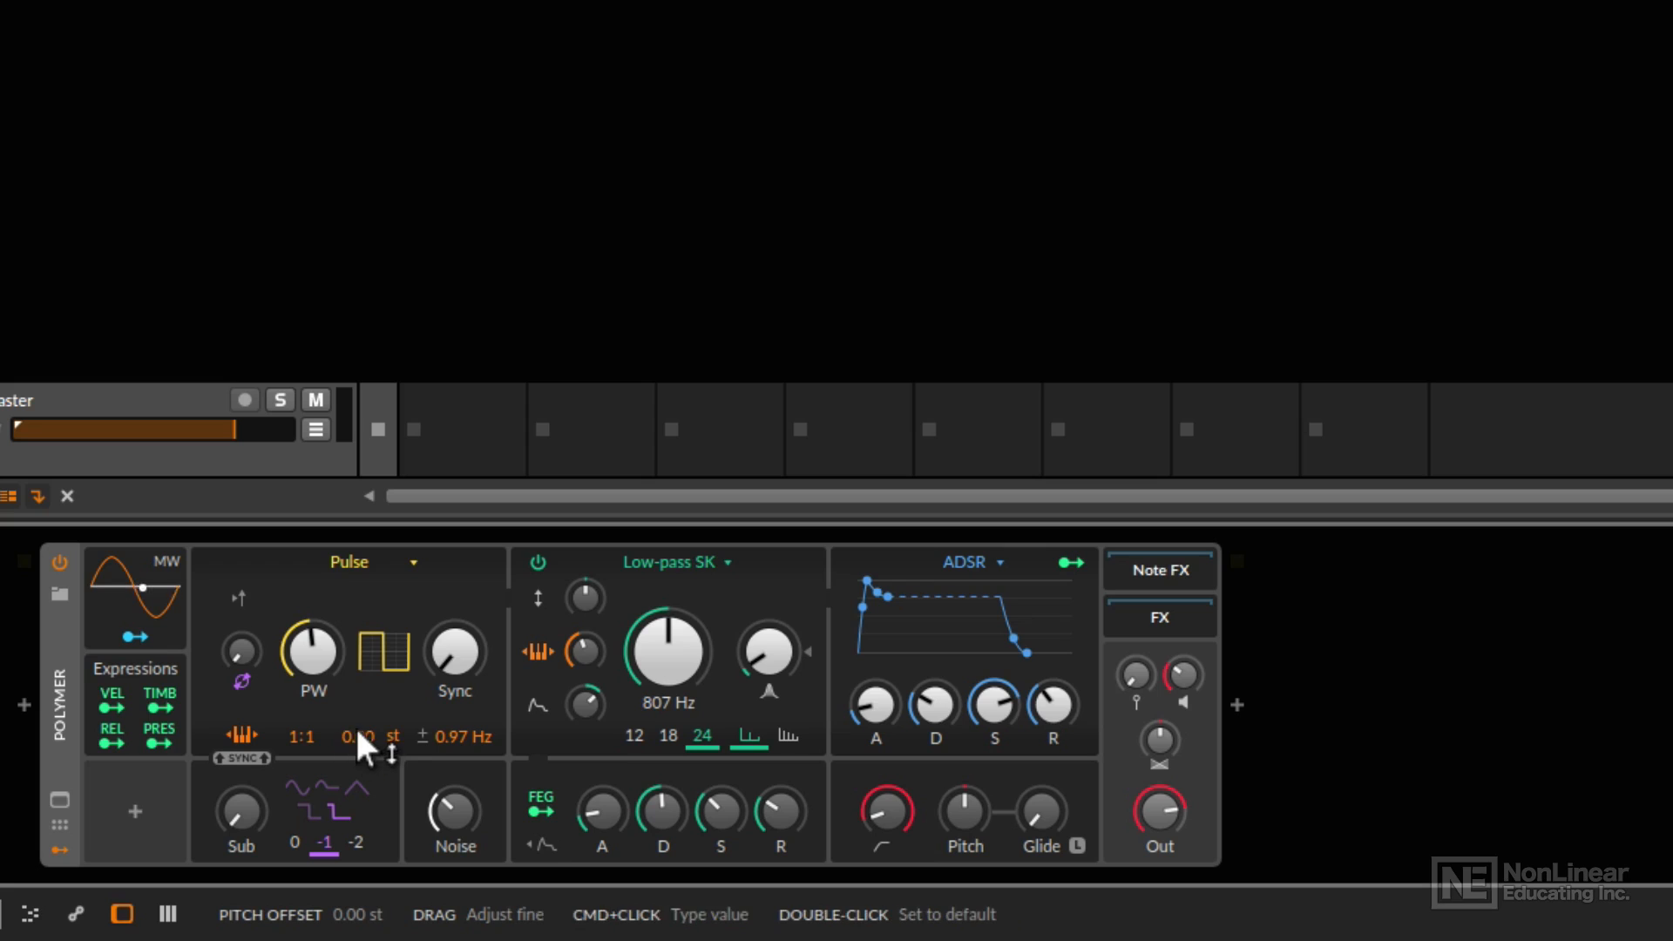
# Review the filter types available for the synth, keeping Low-pass SK selected.
pyautogui.click(664, 560)
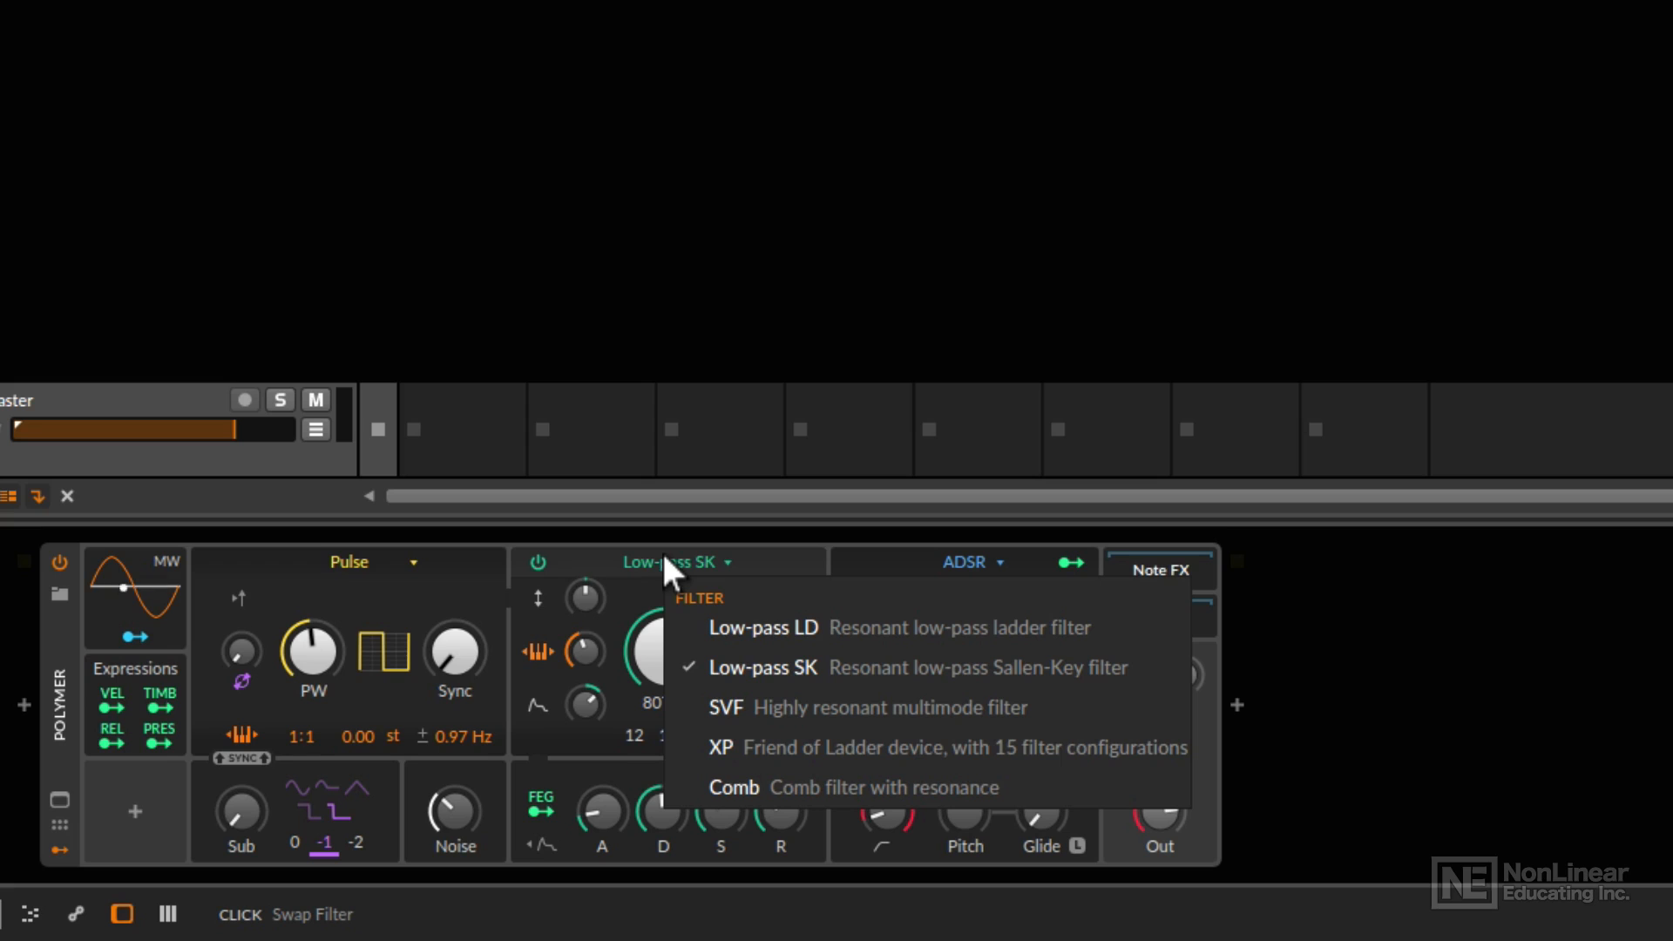
pyautogui.click(653, 557)
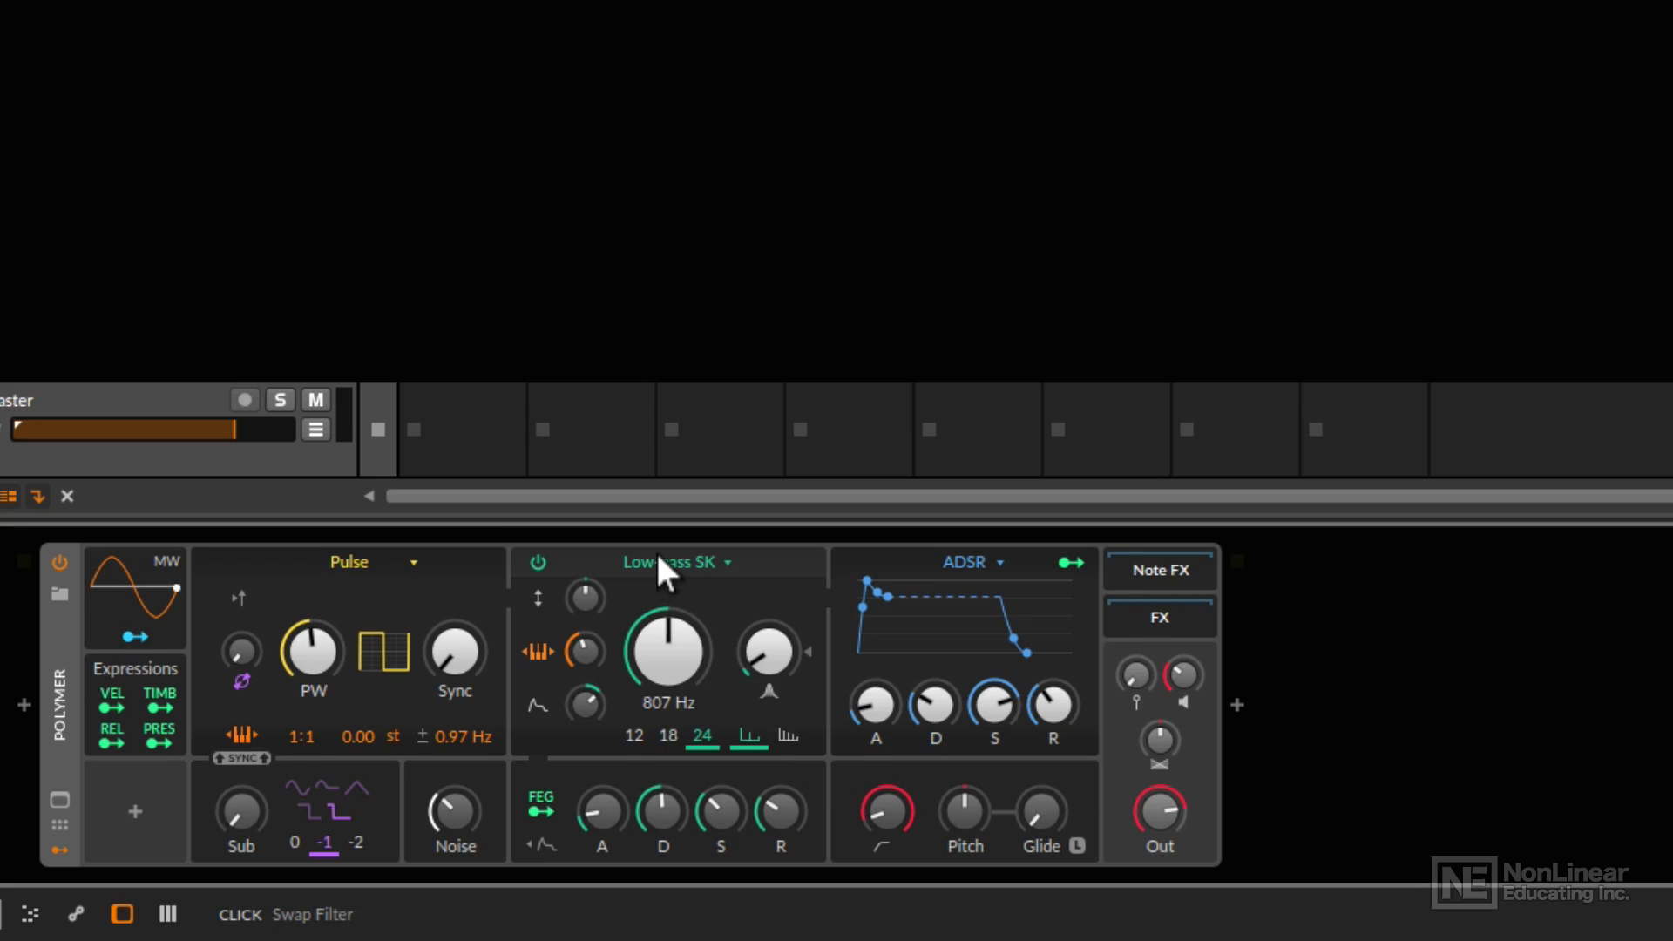
# Sweep the low-pass filter's cutoff down, settle it at 349 Hz, and raise the resonance close to its maximum.
pyautogui.moveTo(669, 652); pyautogui.dragTo(669, 750)
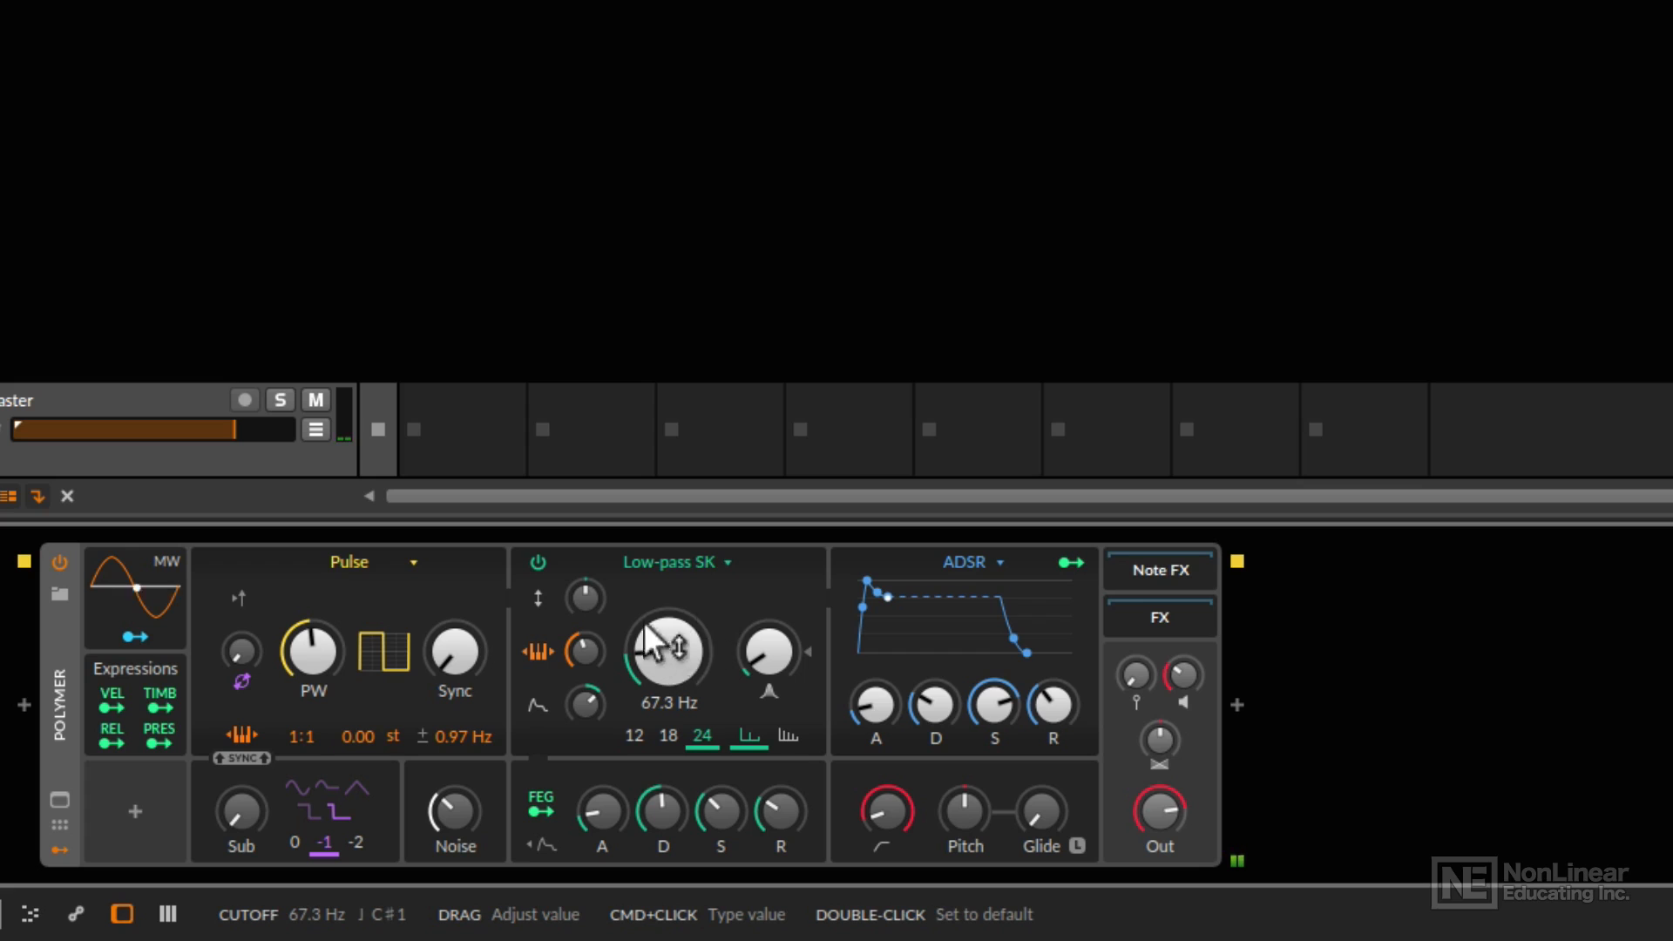
pyautogui.moveTo(655, 667)
pyautogui.mouseDown()
pyautogui.moveTo(655, 597)
pyautogui.moveTo(654, 667)
pyautogui.mouseUp()
pyautogui.moveTo(763, 649); pyautogui.dragTo(763, 562)
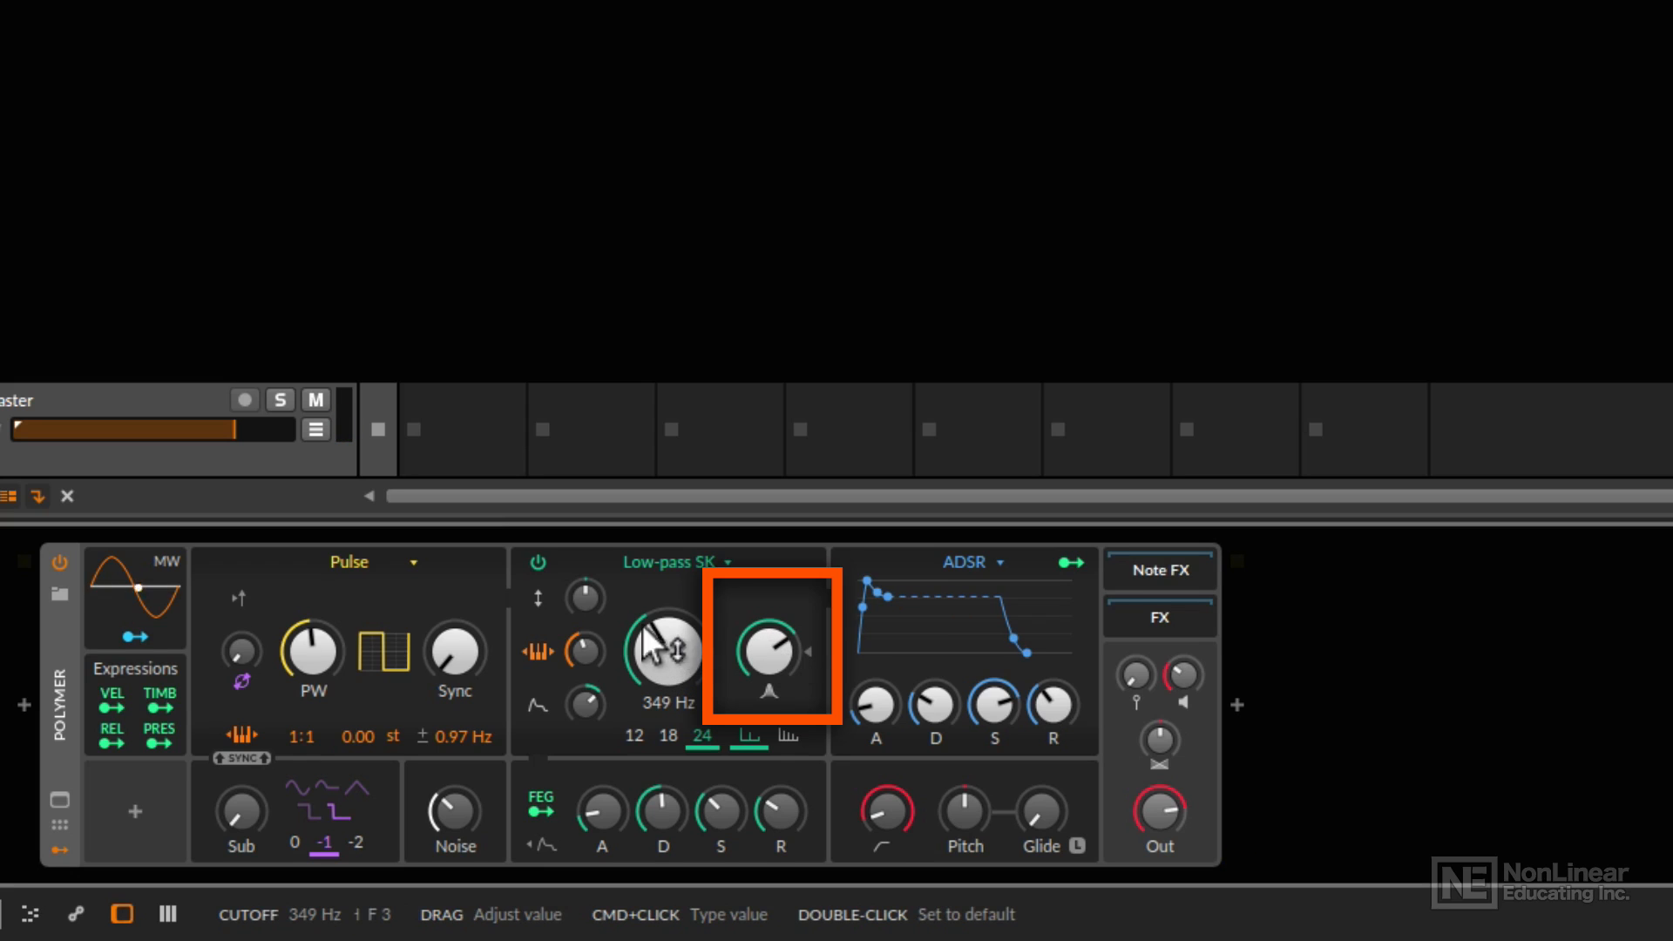
pyautogui.moveTo(771, 654); pyautogui.dragTo(771, 648)
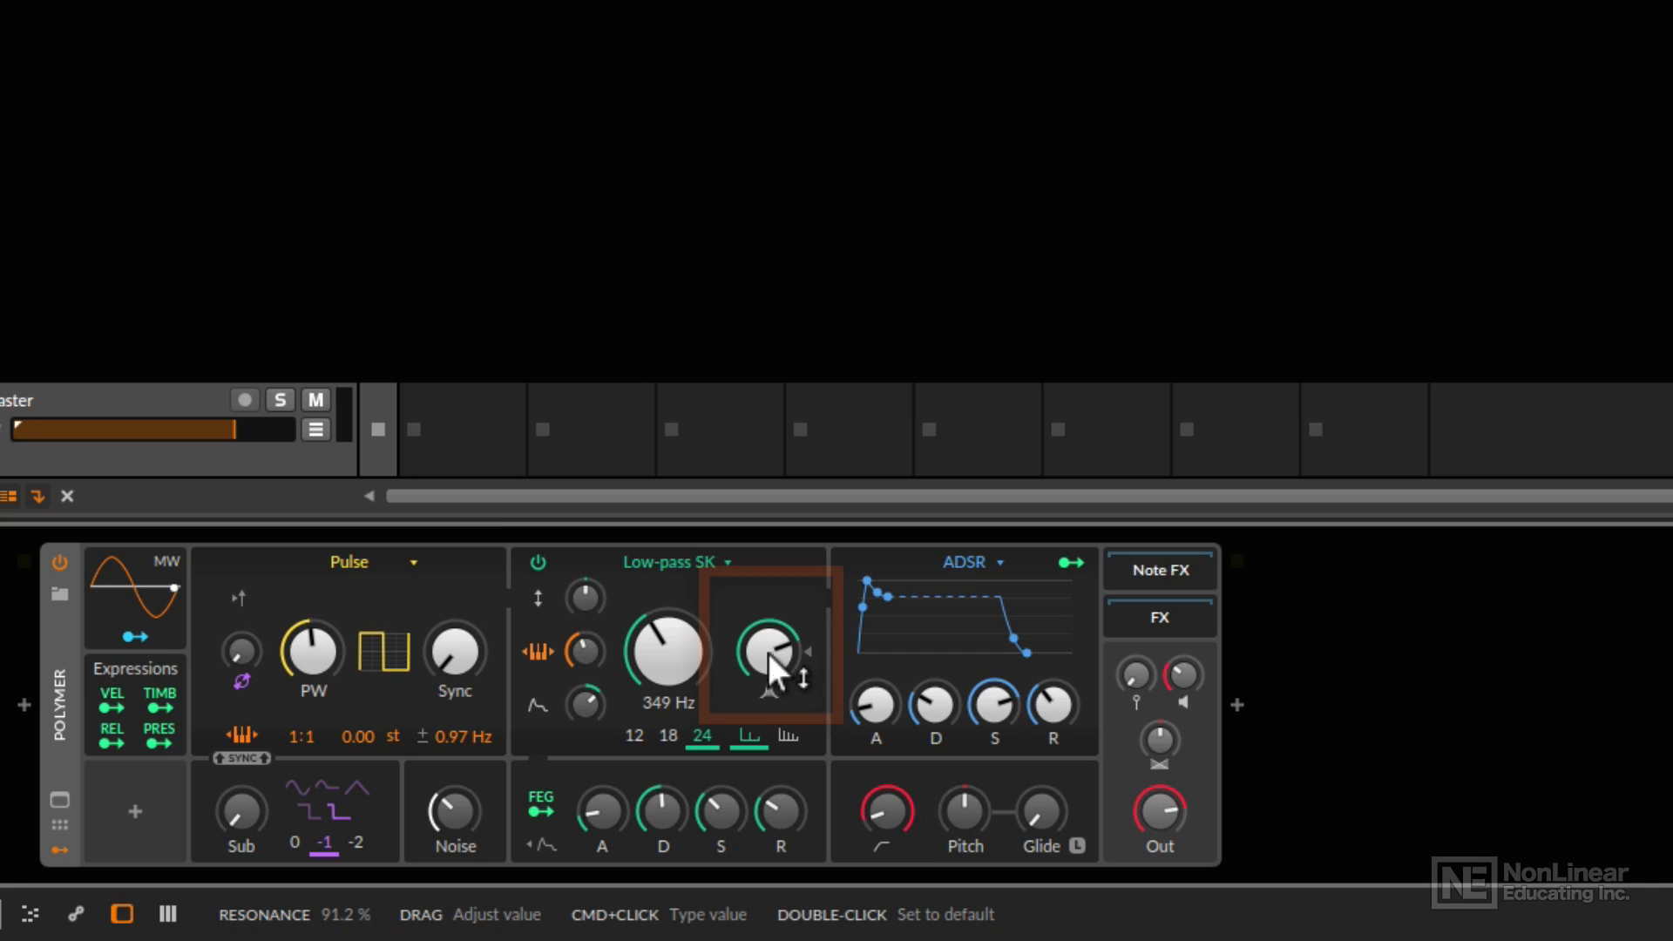
pyautogui.moveTo(761, 651); pyautogui.dragTo(761, 607)
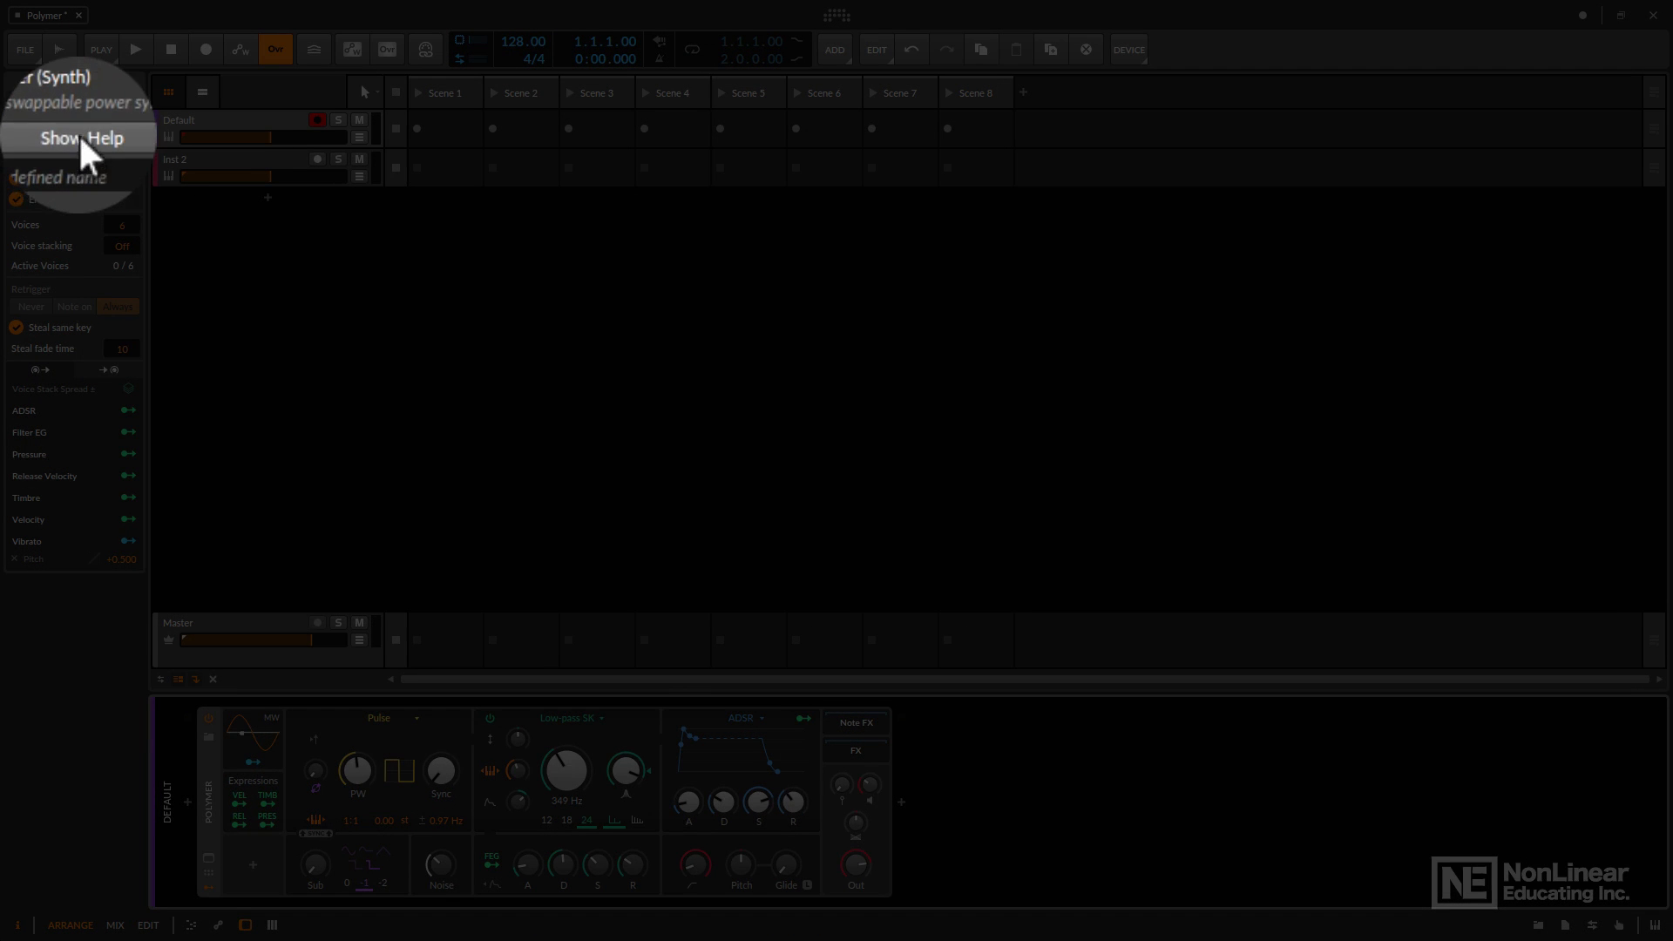
# Open the Polymer device help and go to the Low-pass SK filter's documentation.
pyautogui.click(77, 136)
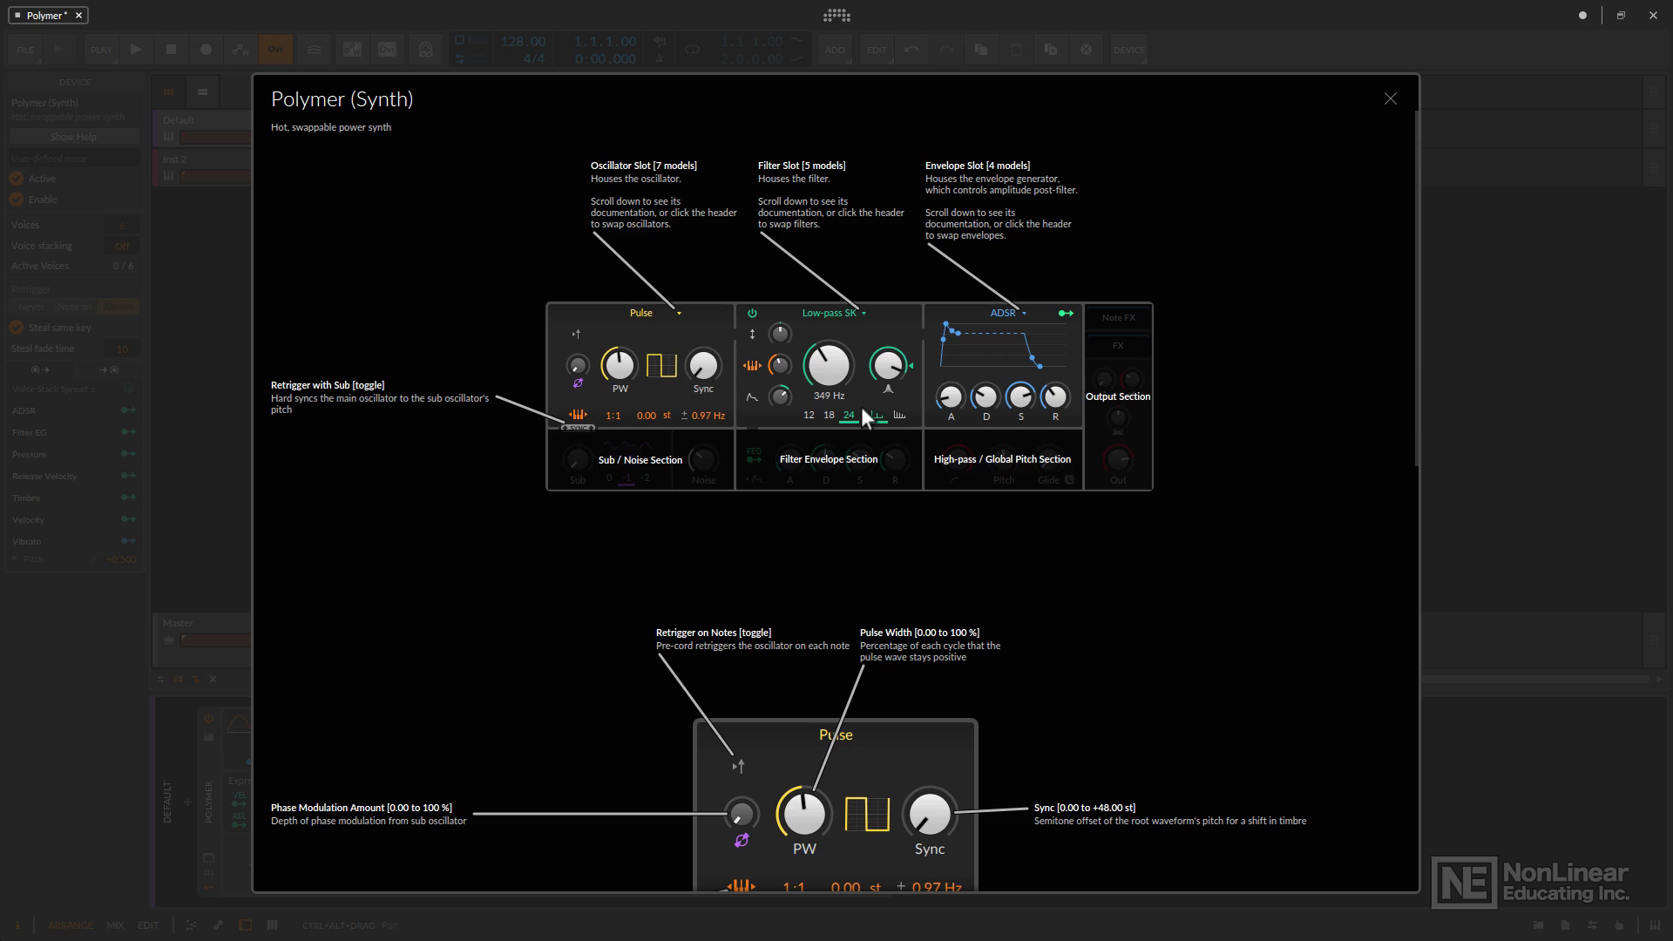
pyautogui.scroll(-10, 861, 407)
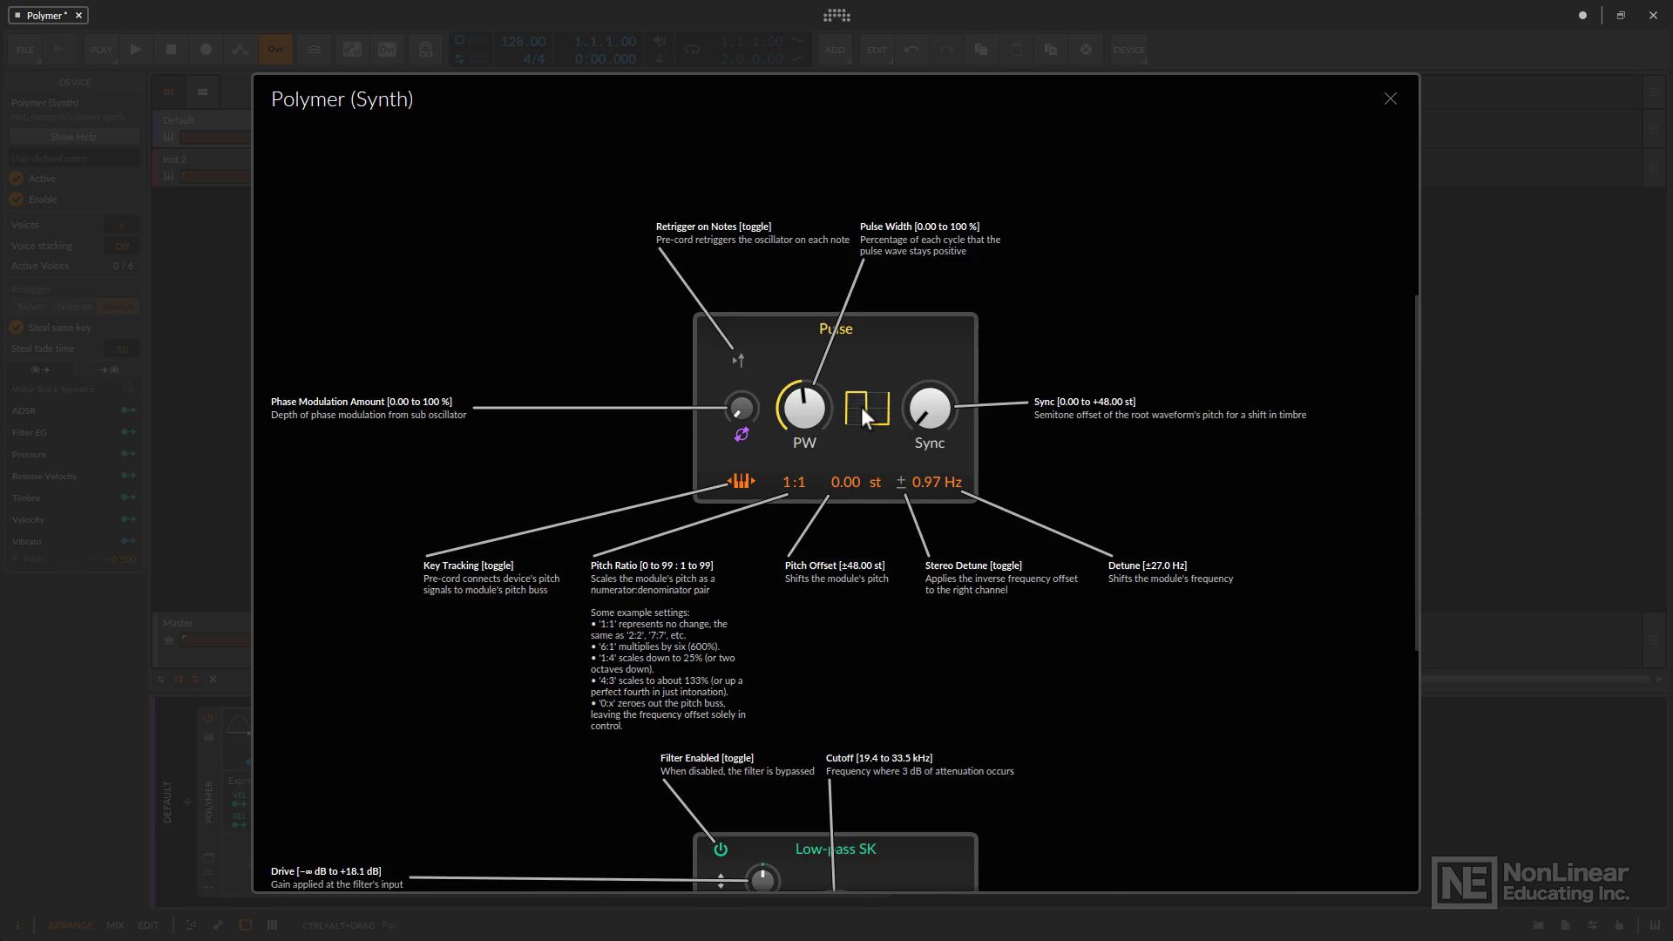
pyautogui.scroll(-1, 862, 407)
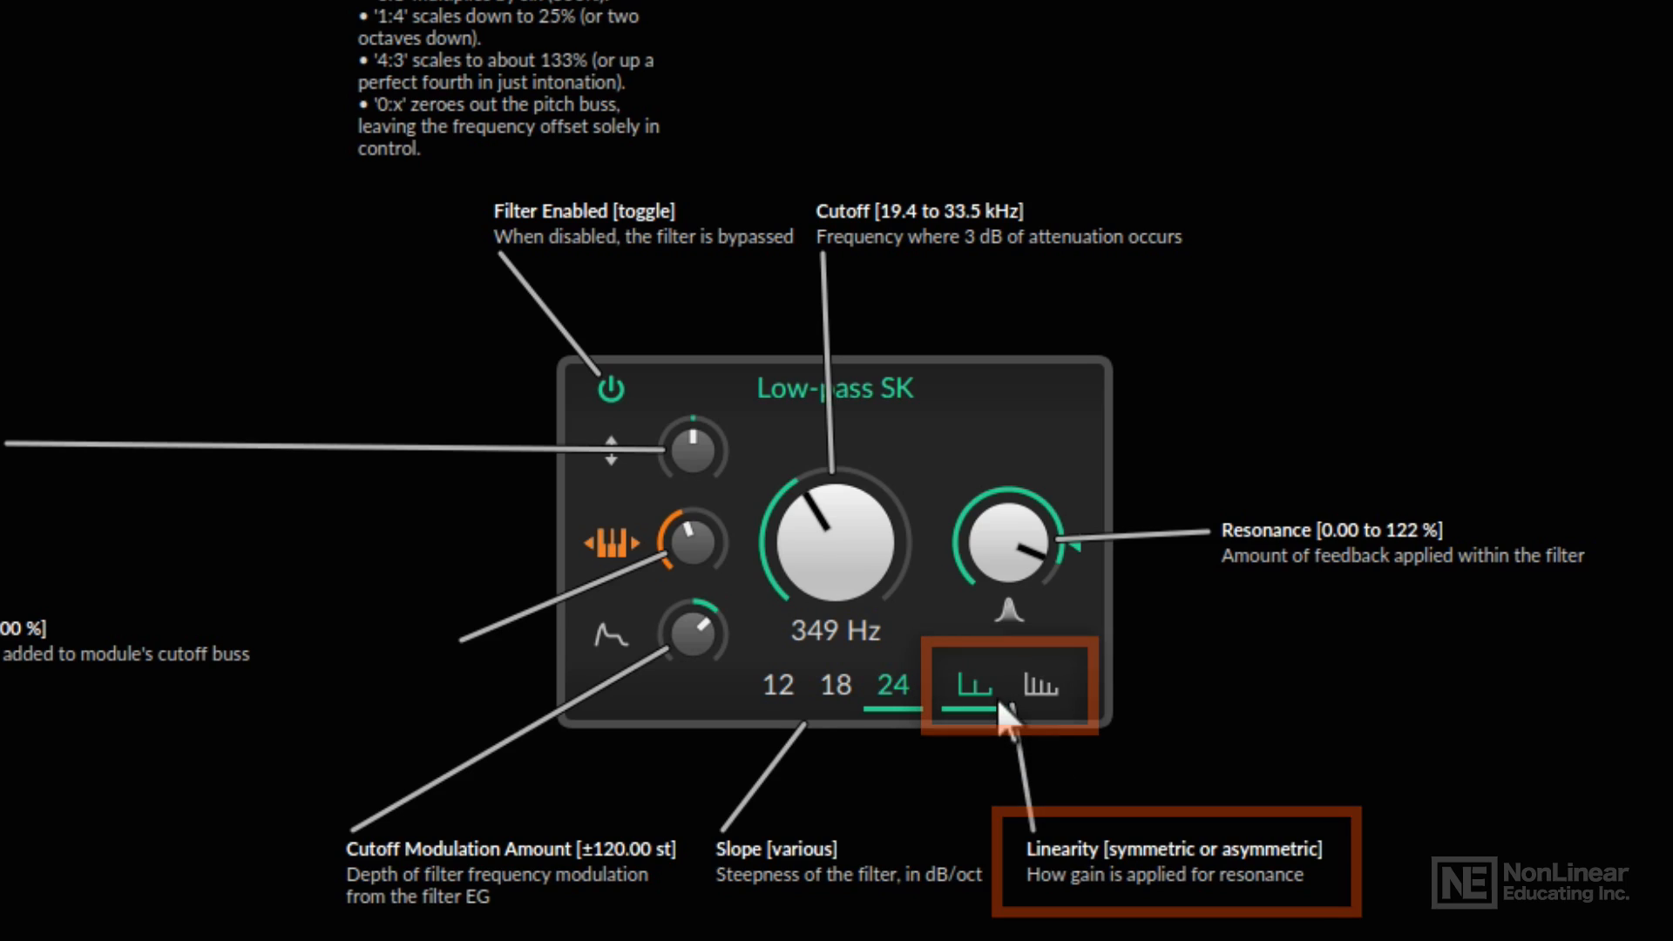
# Switch the filter's linearity to asymmetric within the interactive help, comparing it with symmetric, and close the help.
pyautogui.click(1042, 686)
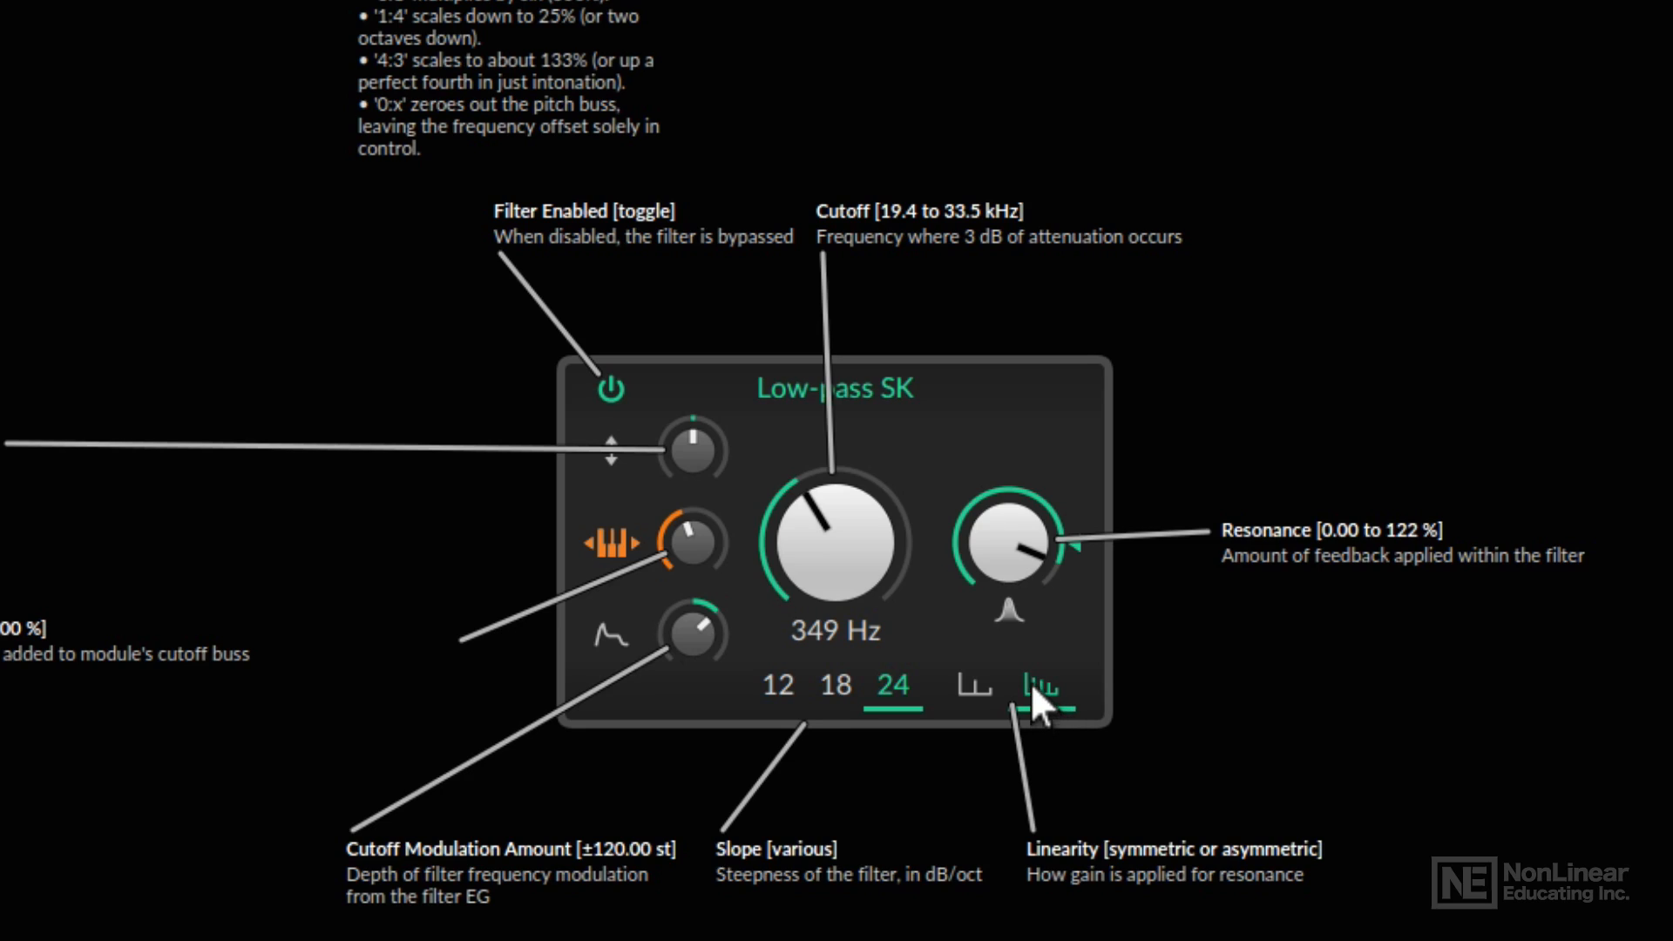
pyautogui.moveTo(1016, 567)
pyautogui.mouseDown()
pyautogui.moveTo(1016, 545)
pyautogui.moveTo(1015, 560)
pyautogui.mouseUp()
pyautogui.click(978, 686)
pyautogui.click(1027, 686)
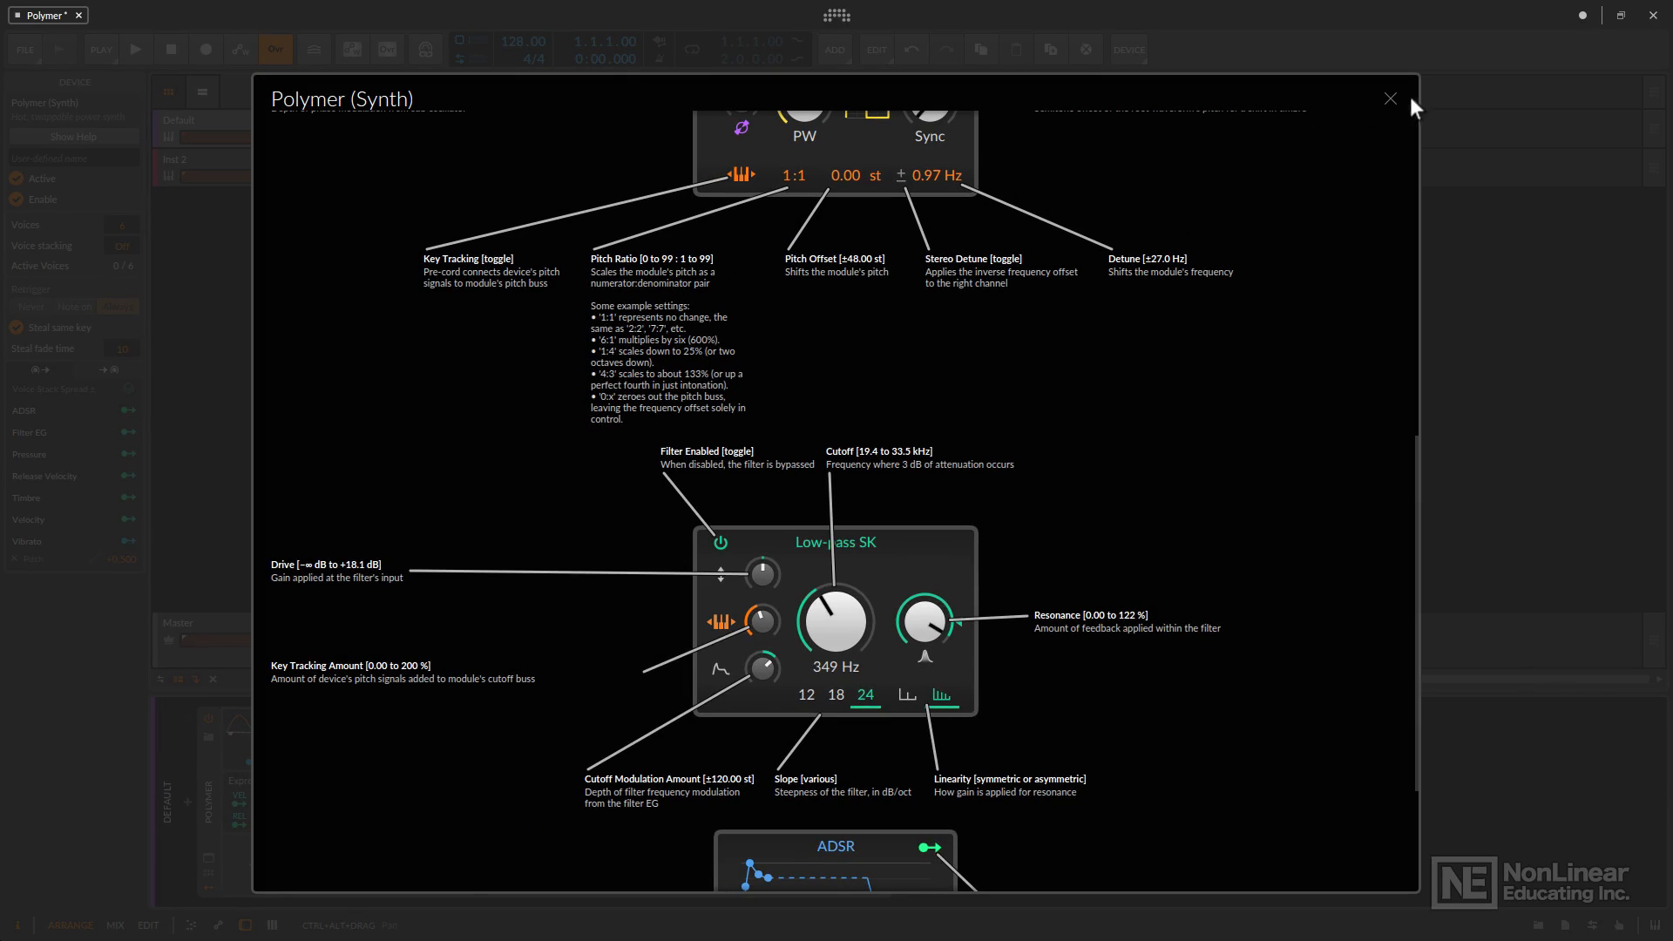
pyautogui.click(1391, 99)
# Lower the filter resonance and set the cutoff to 269 Hz, and briefly bypass the filter to compare.
pyautogui.moveTo(626, 770); pyautogui.dragTo(627, 780)
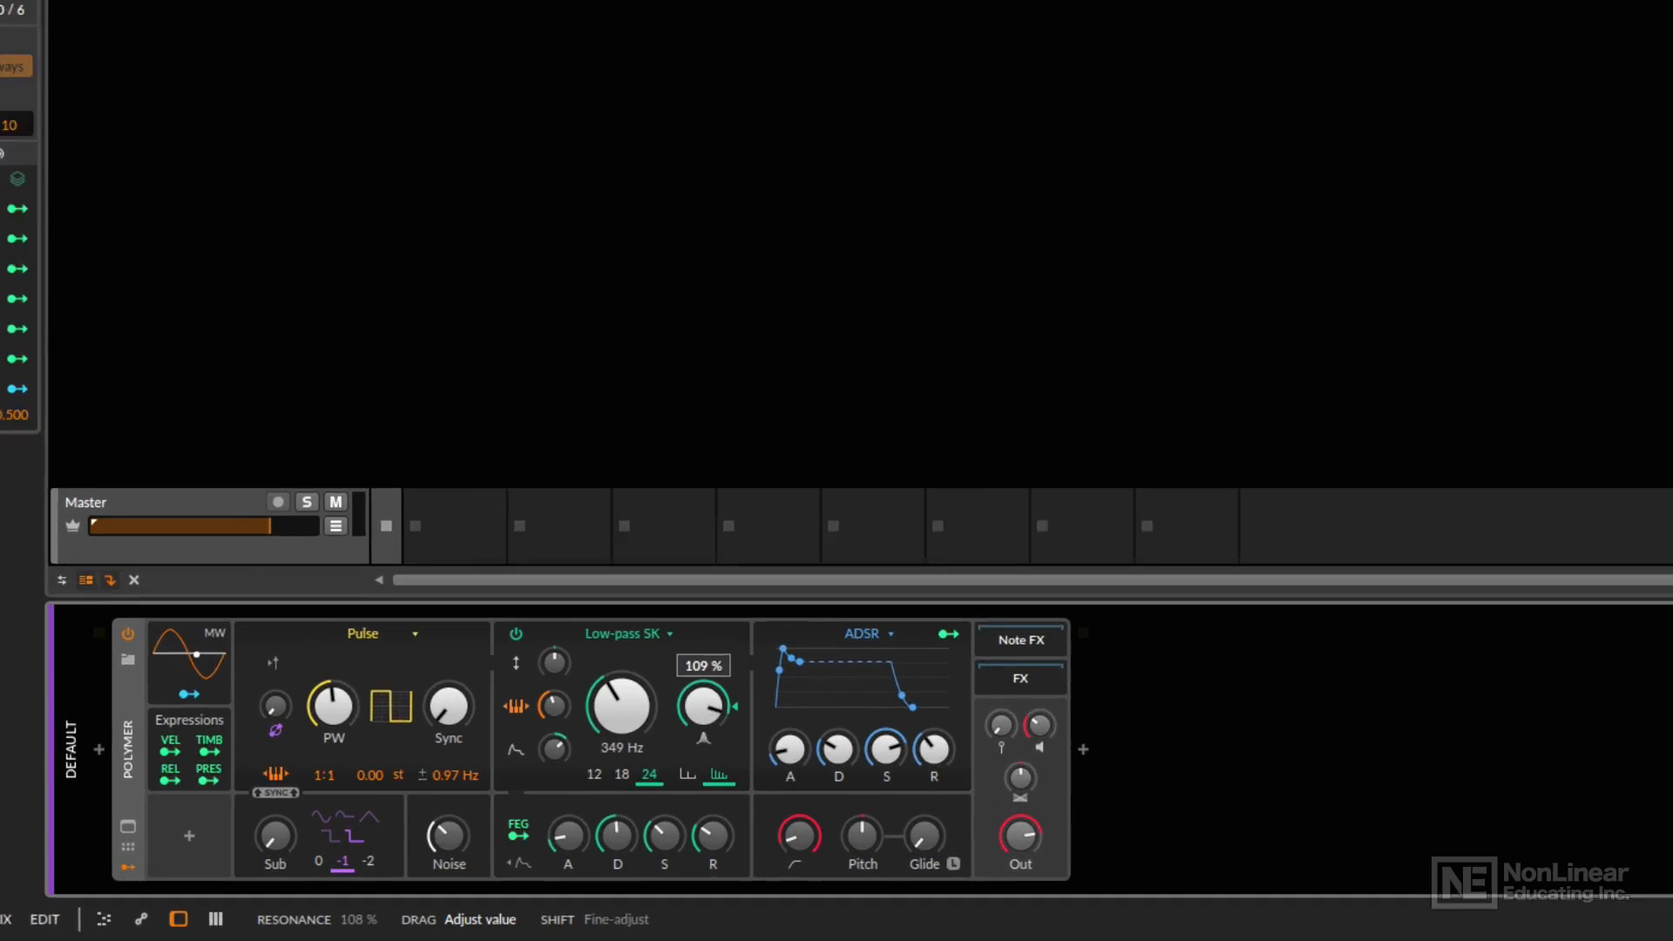
pyautogui.moveTo(703, 706); pyautogui.dragTo(639, 709)
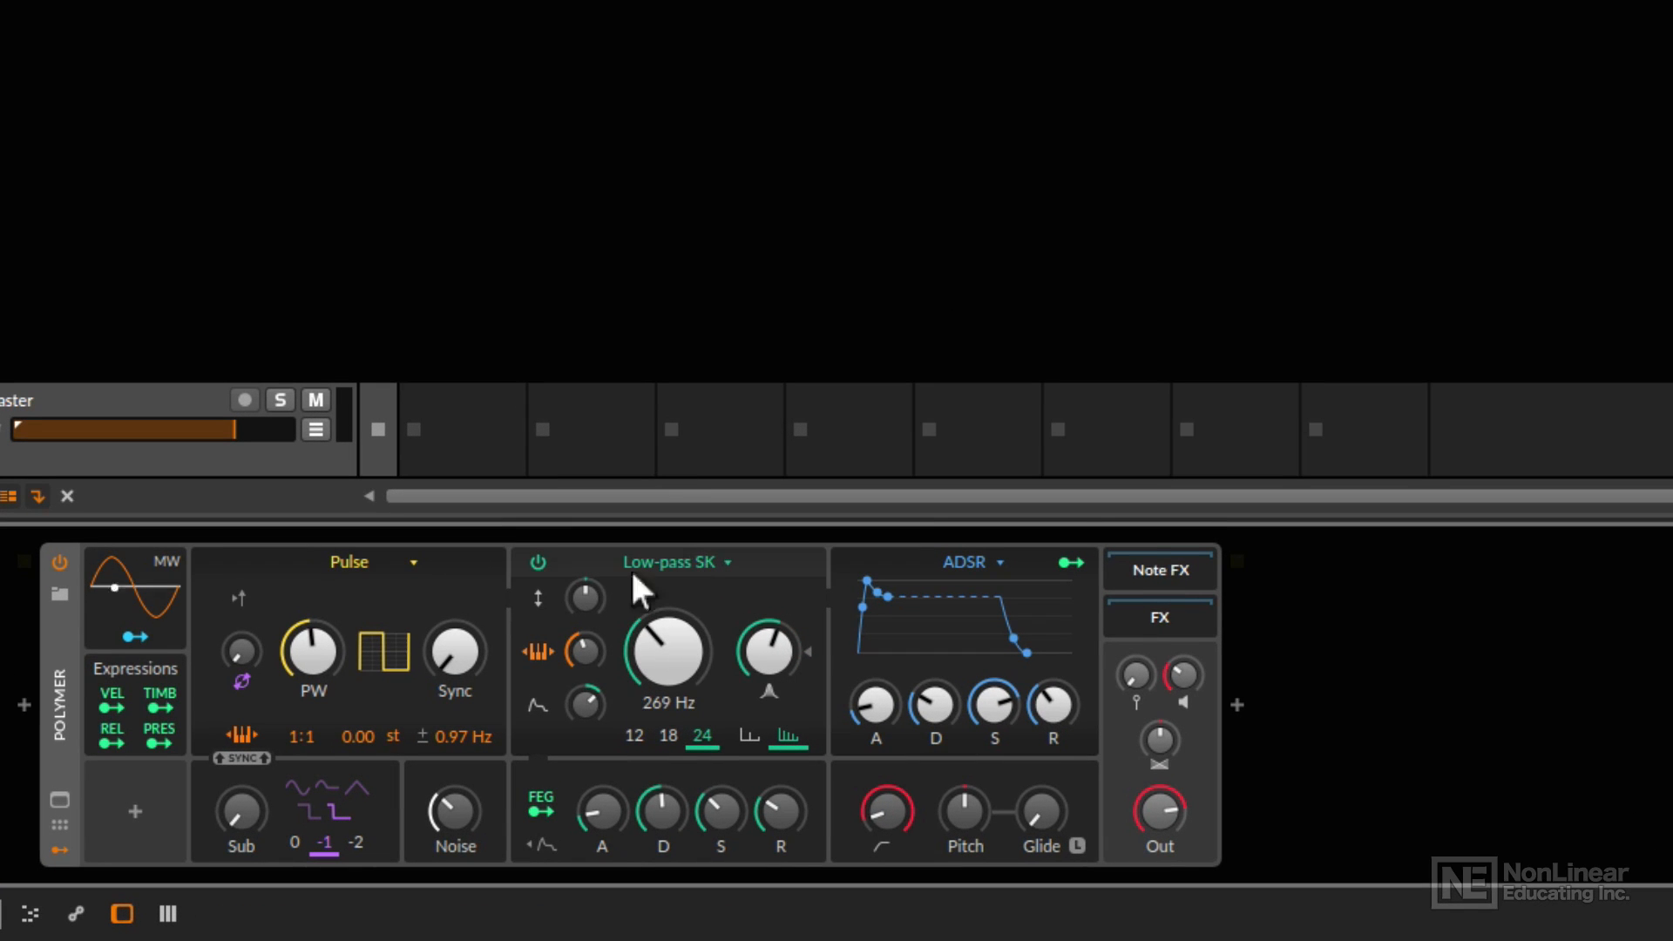
pyautogui.click(538, 563)
pyautogui.click(538, 564)
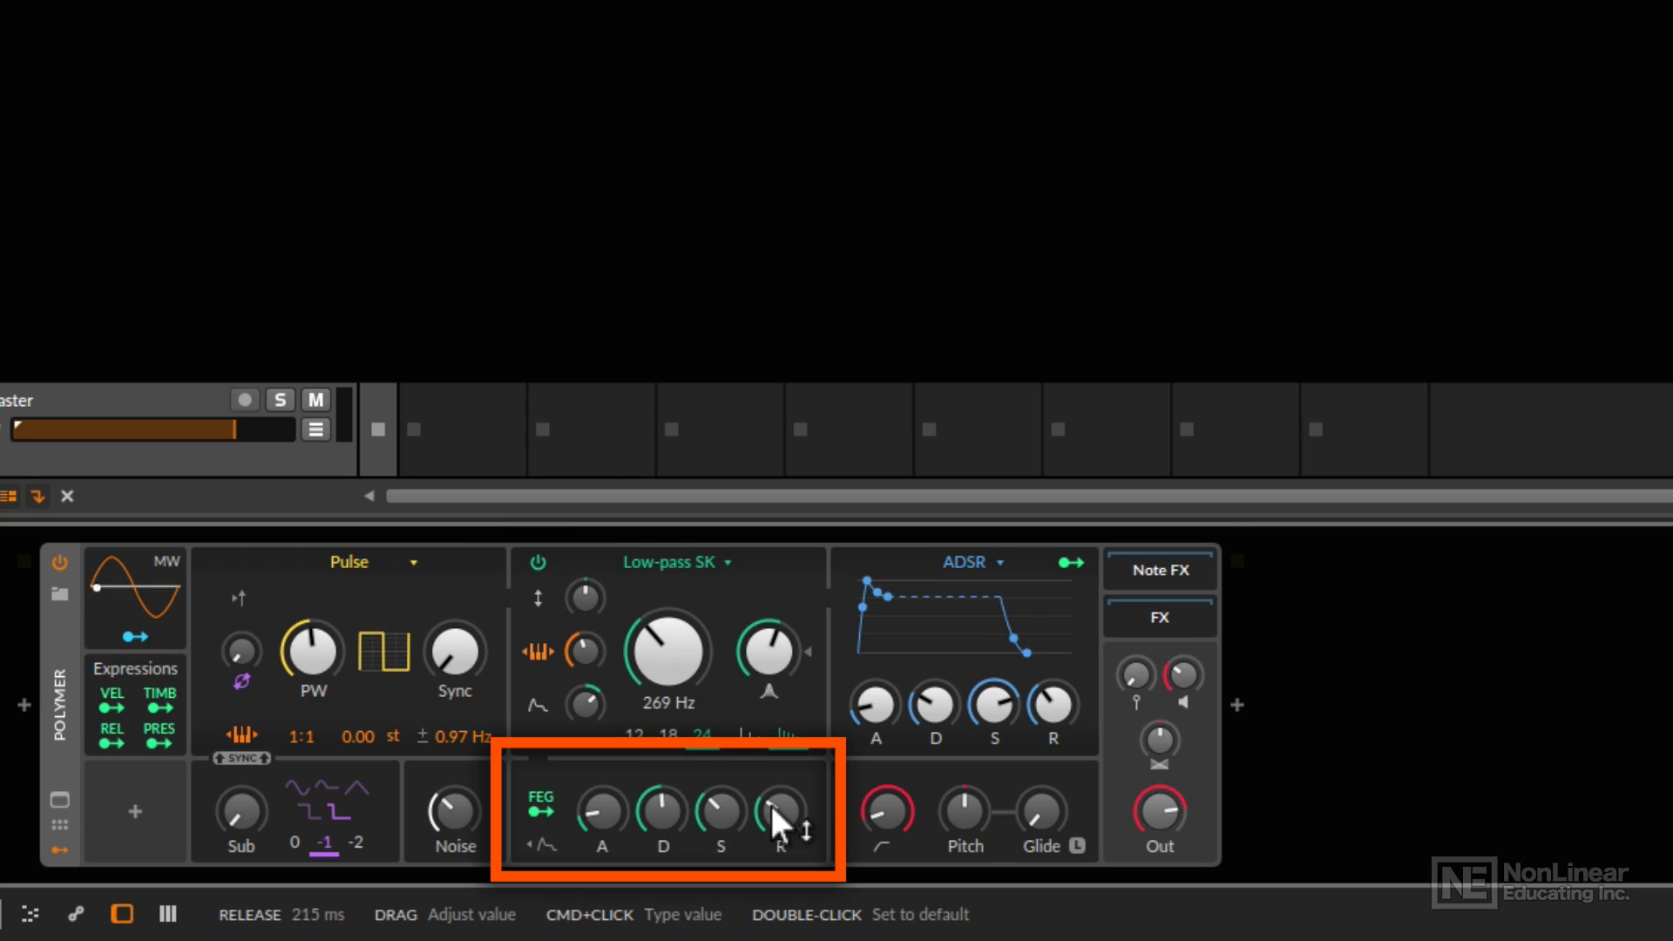
# Sweep the filter cutoff up to 1.17 kHz and back down to 185 Hz.
pyautogui.moveTo(651, 659); pyautogui.dragTo(652, 614)
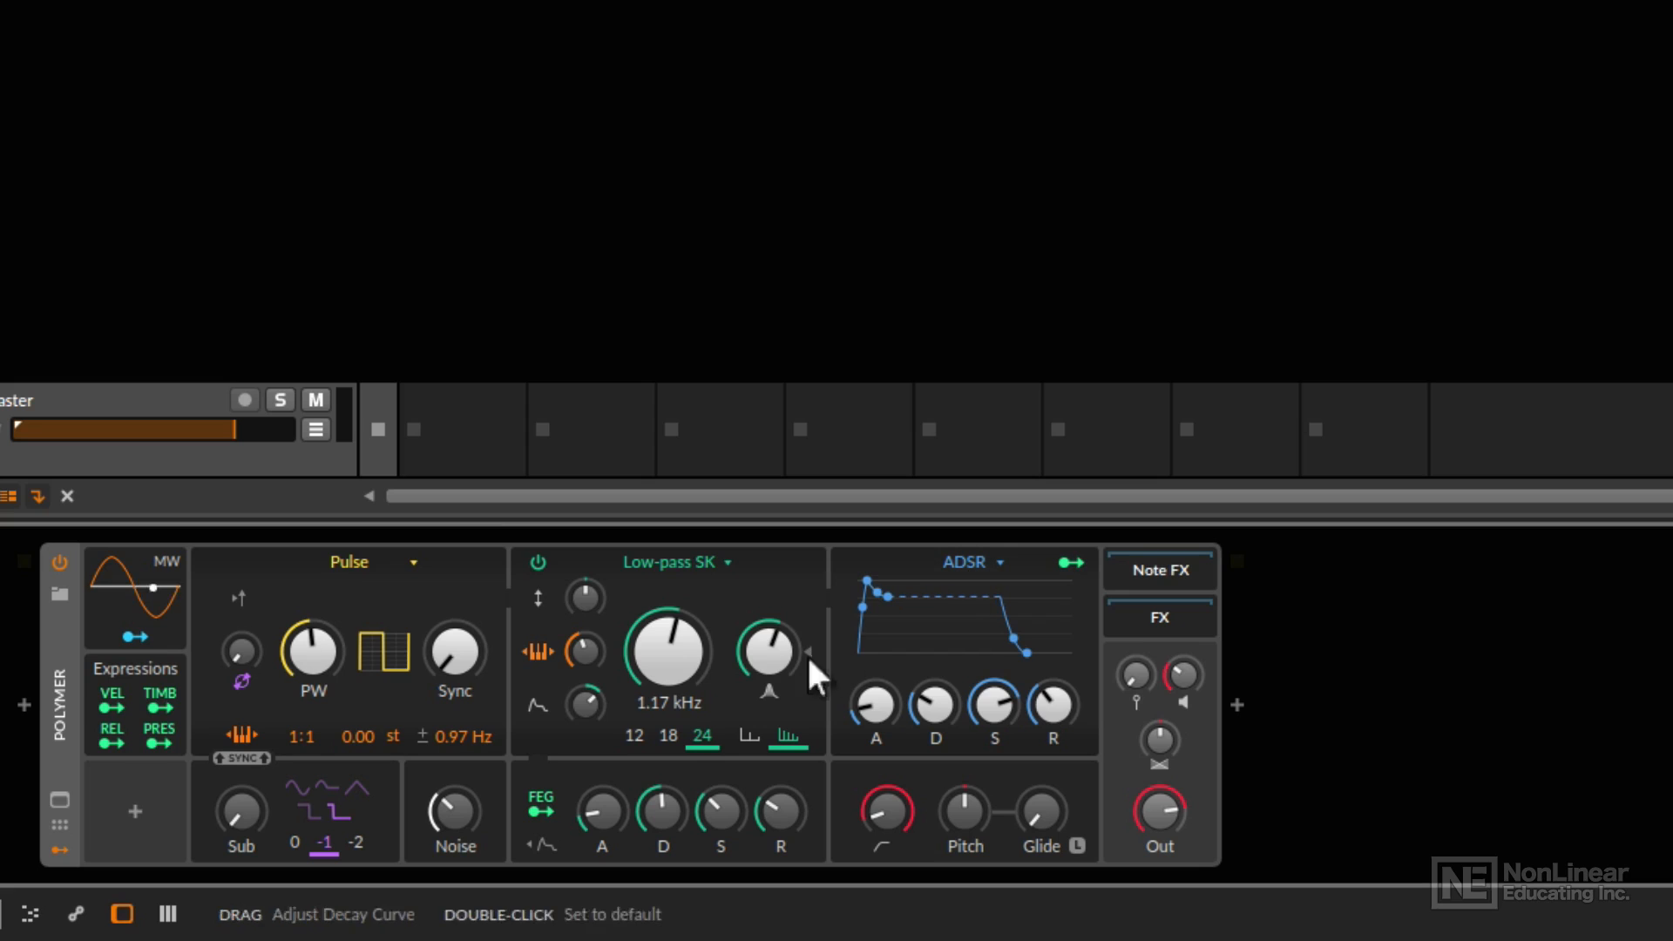
pyautogui.moveTo(644, 657); pyautogui.dragTo(643, 723)
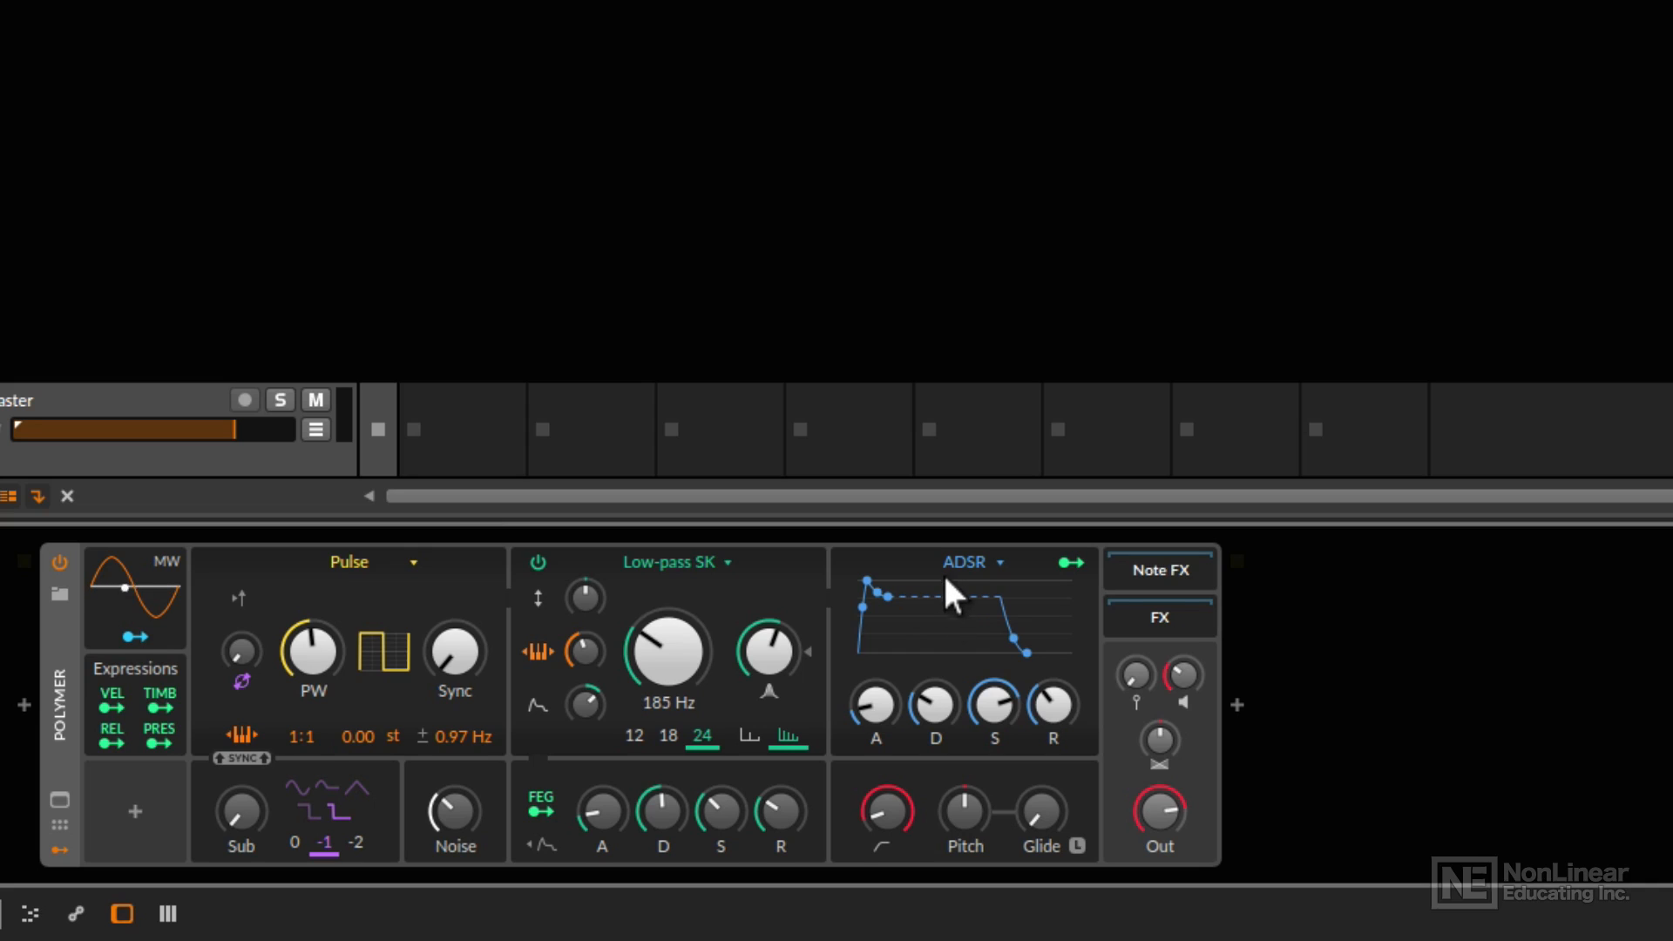
# Review the amp envelope types available for the synth, keeping ADSR selected.
pyautogui.click(964, 560)
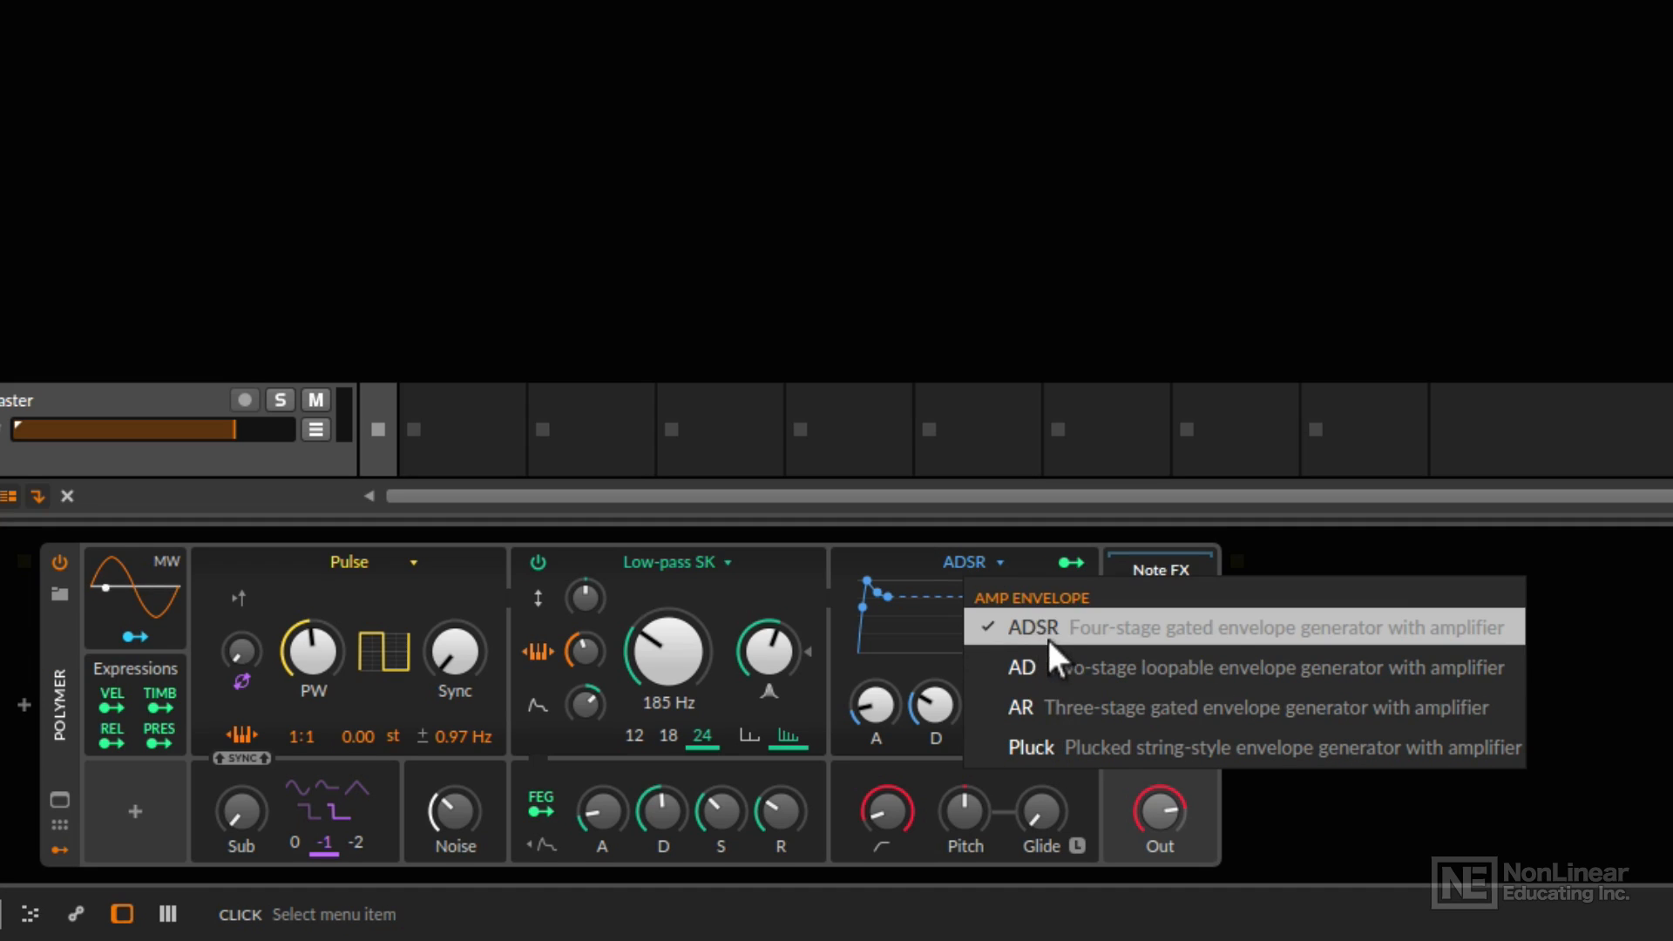
pyautogui.click(841, 657)
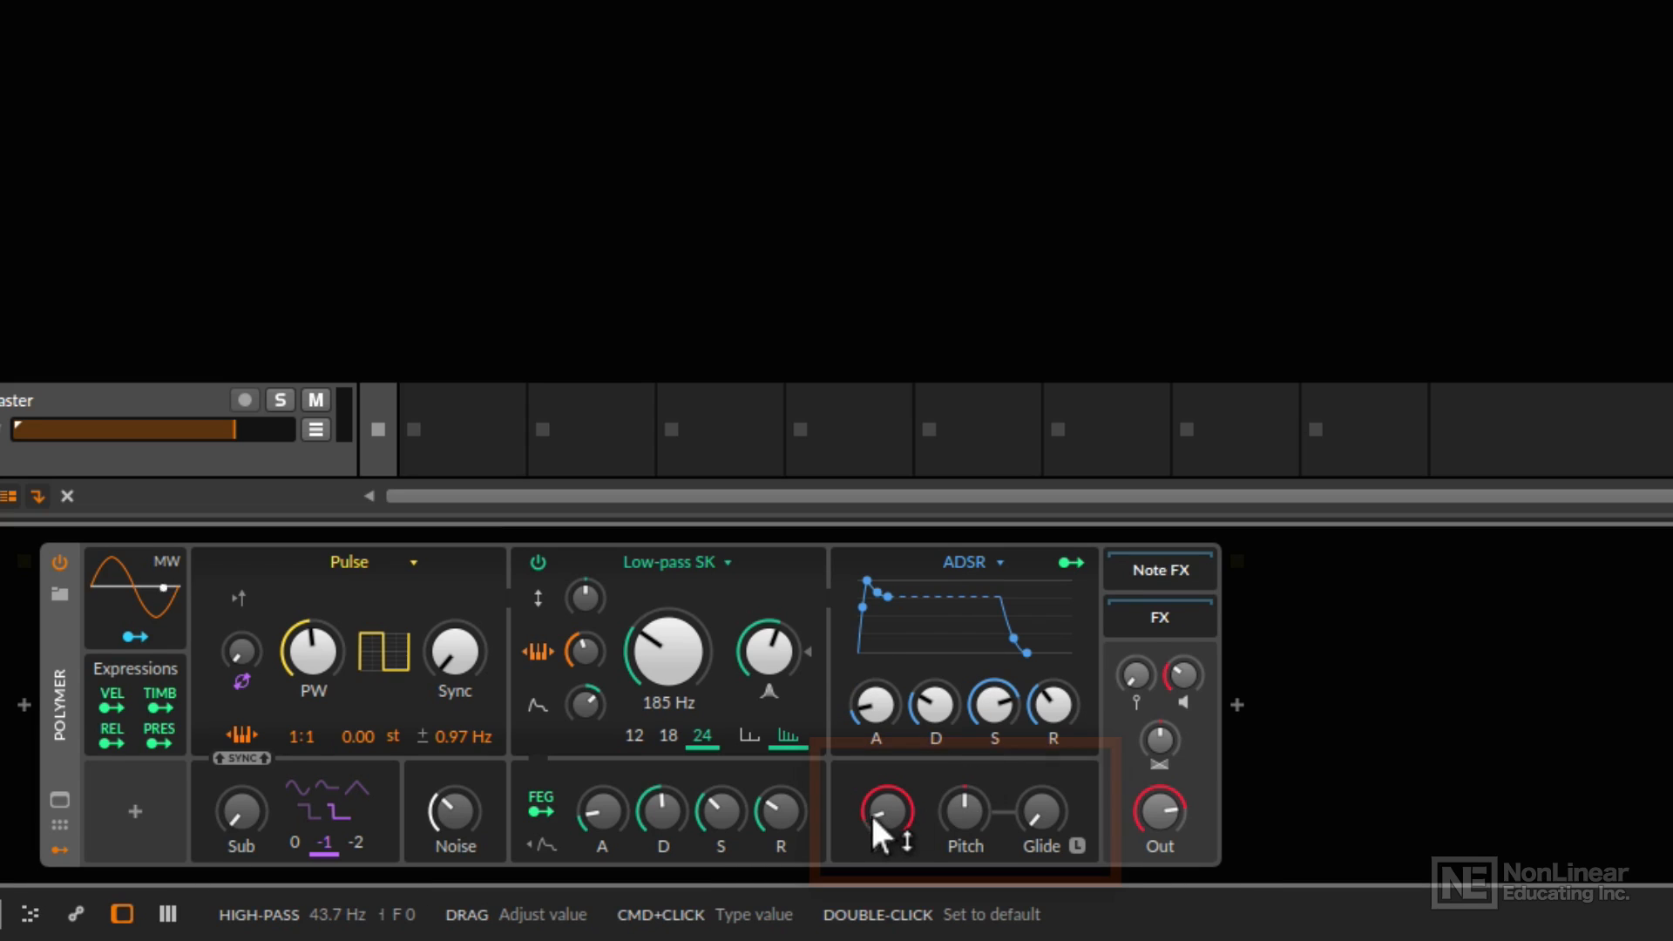
# Try a higher high-pass filter cutoff and bring it back down.
pyautogui.moveTo(878, 804); pyautogui.dragTo(863, 716)
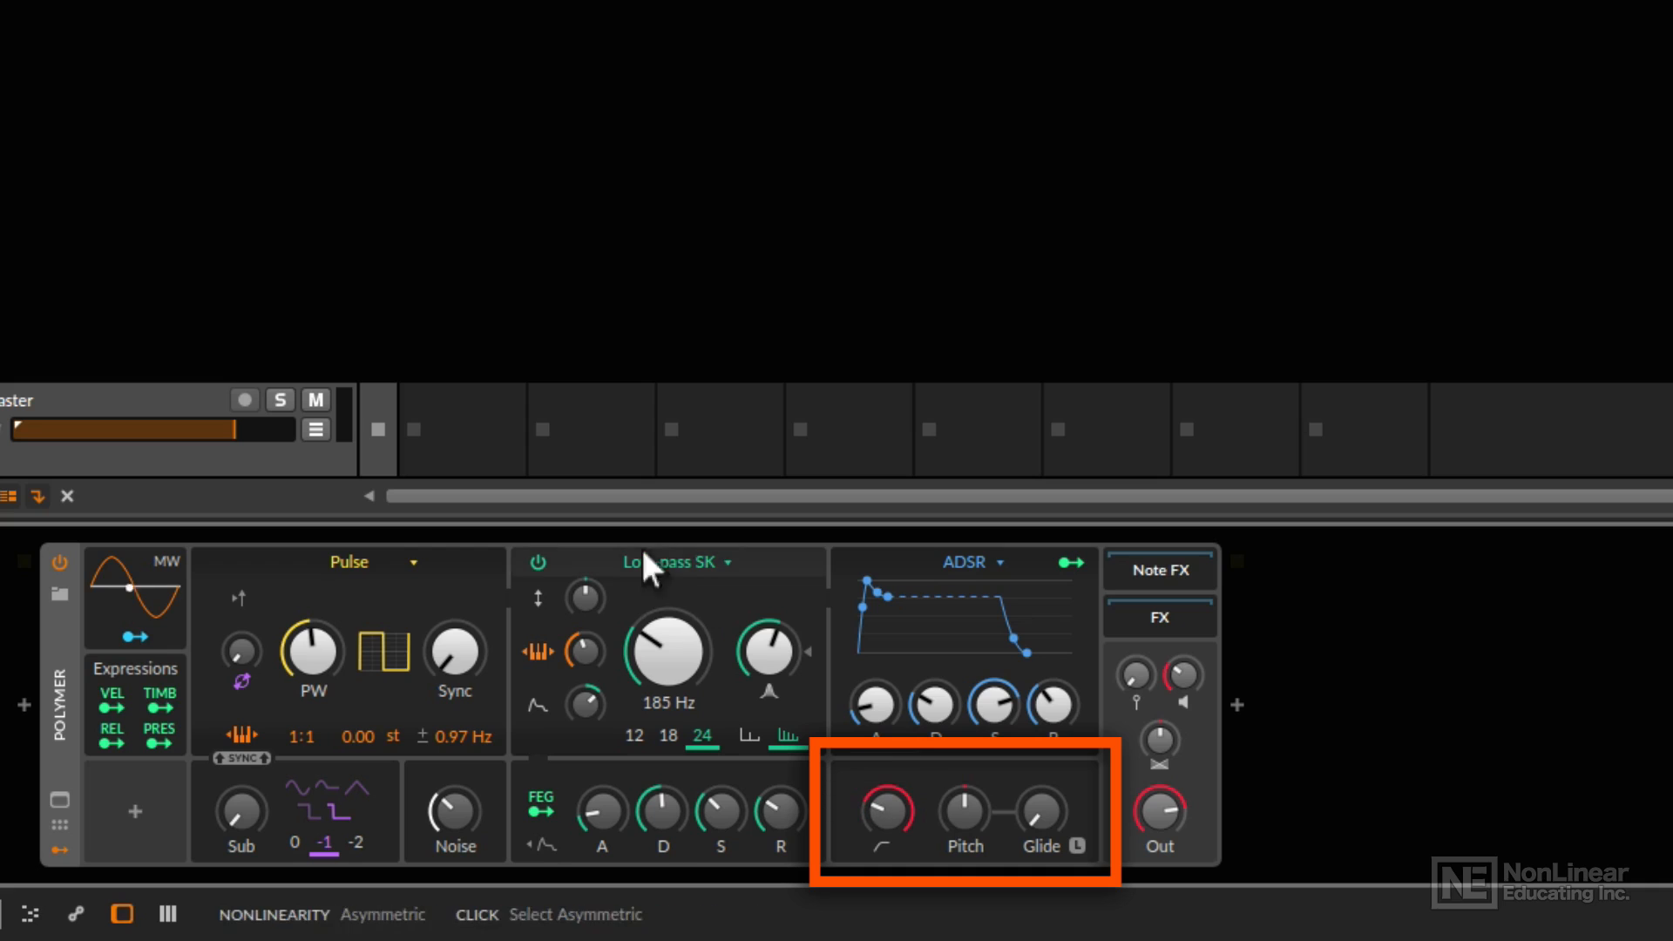
pyautogui.moveTo(879, 814); pyautogui.dragTo(883, 863)
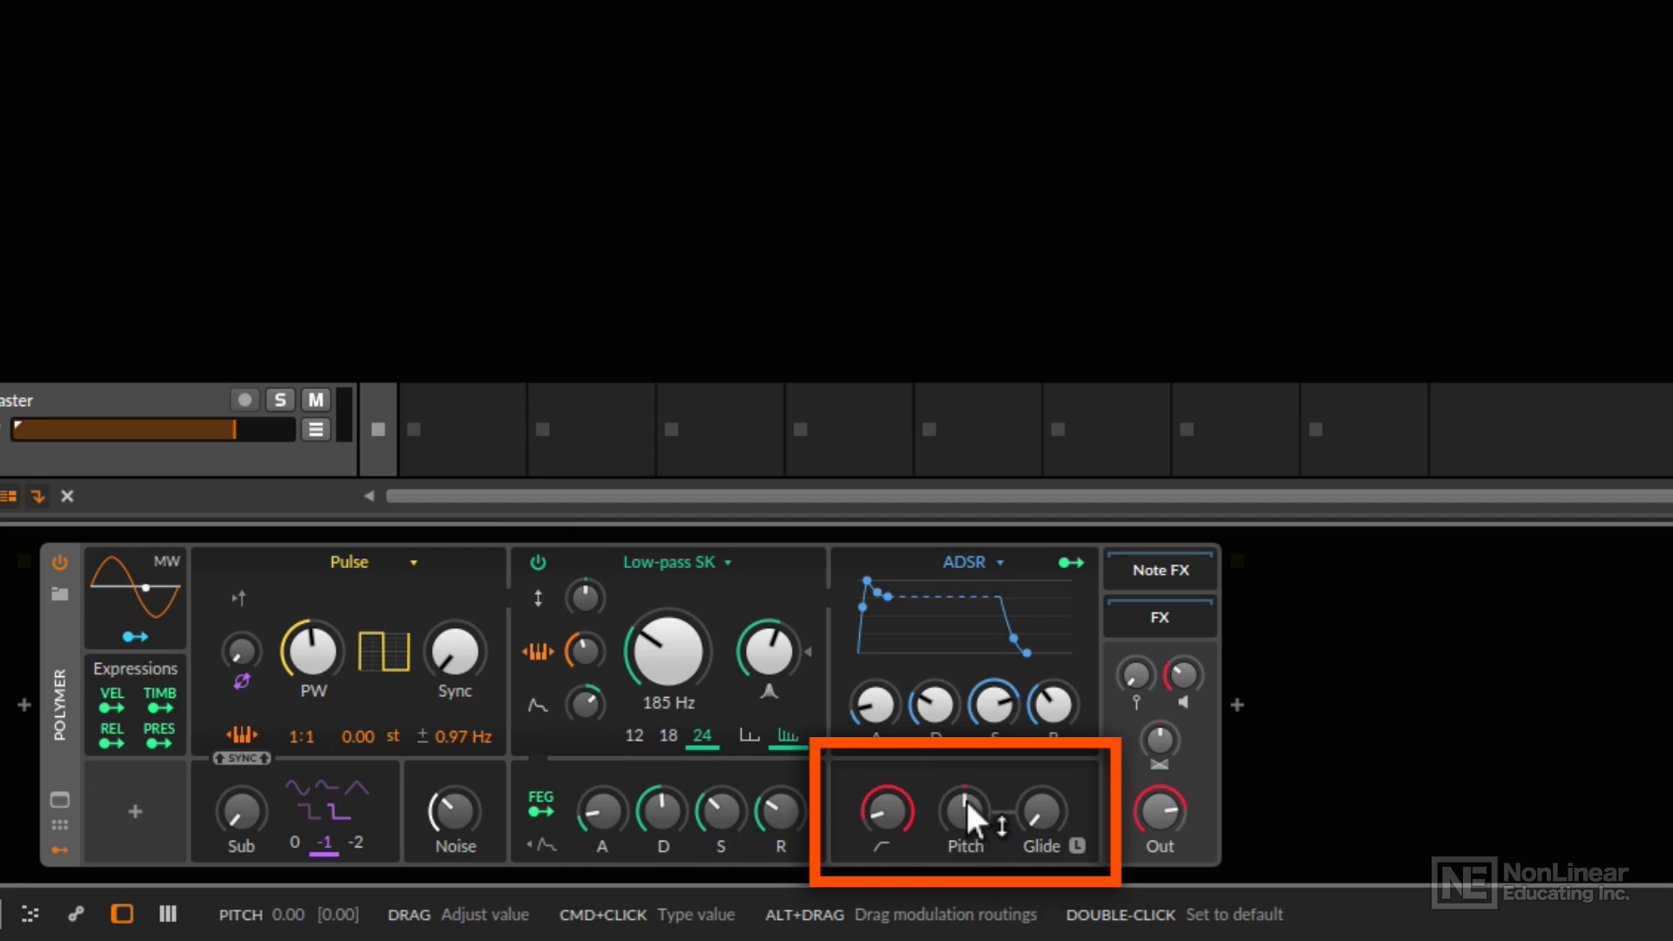